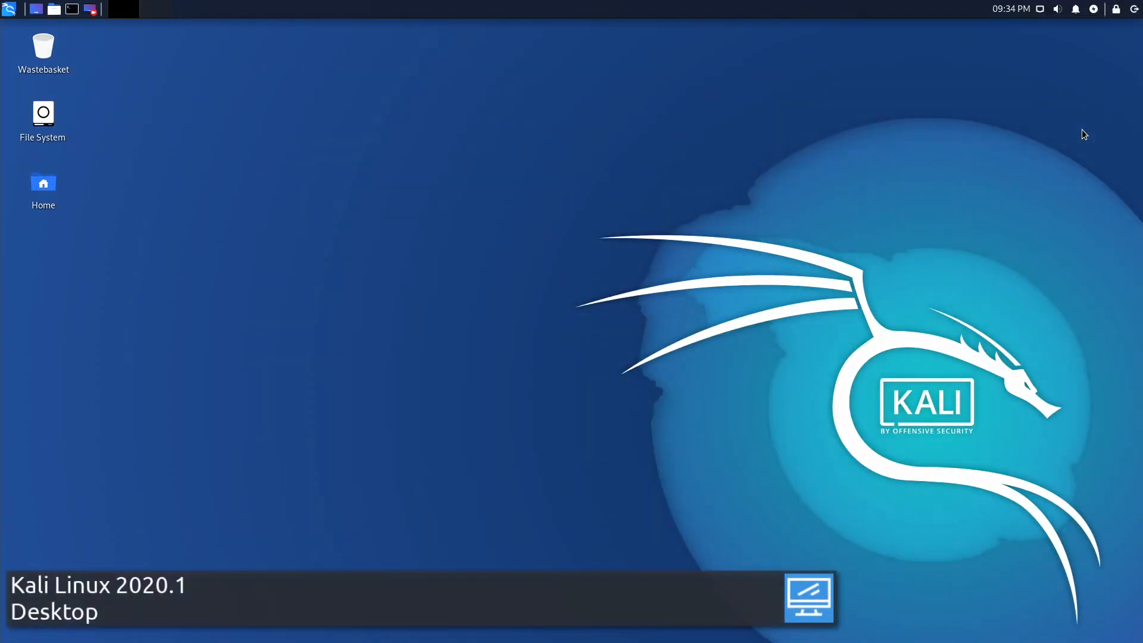
Look over the session log-out, power manager and notification options, closing each one
click(1134, 9)
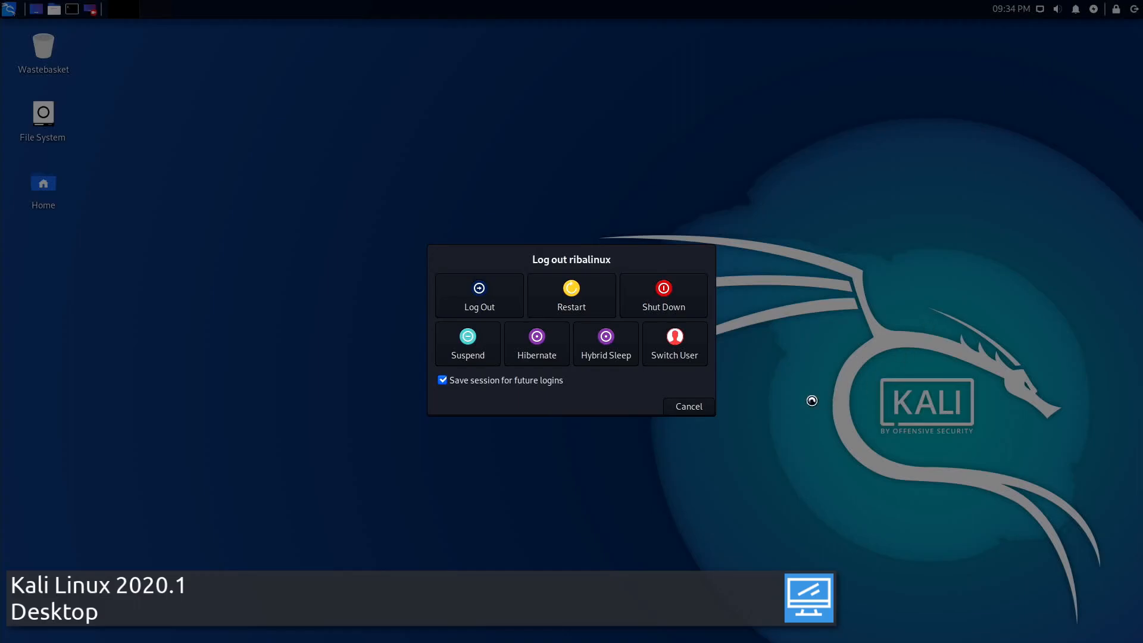
click(691, 406)
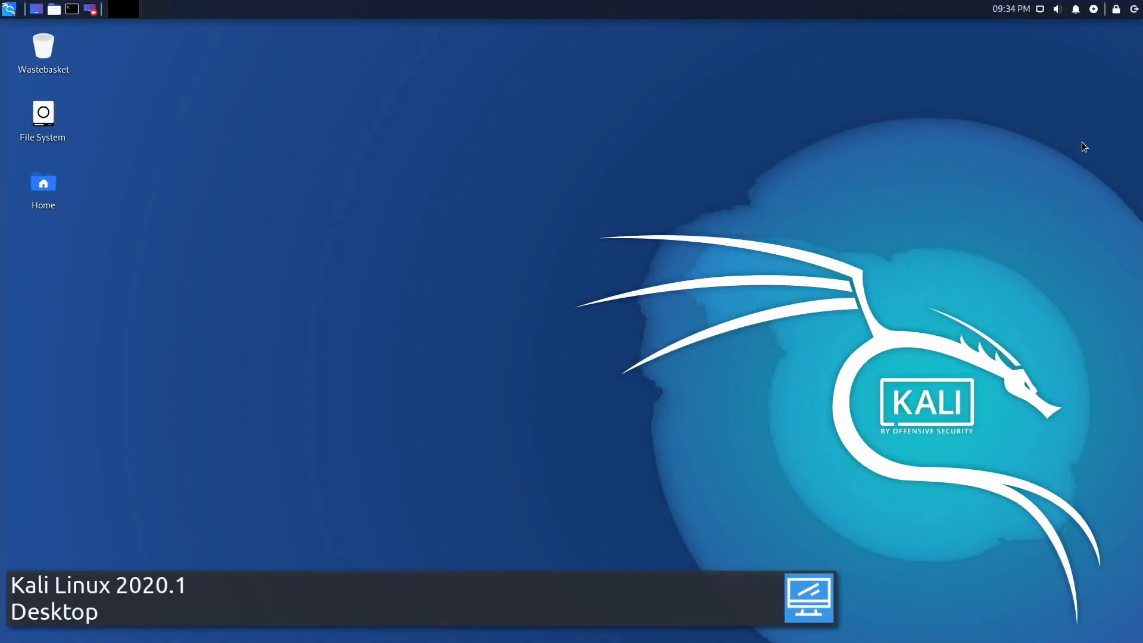
click(1094, 9)
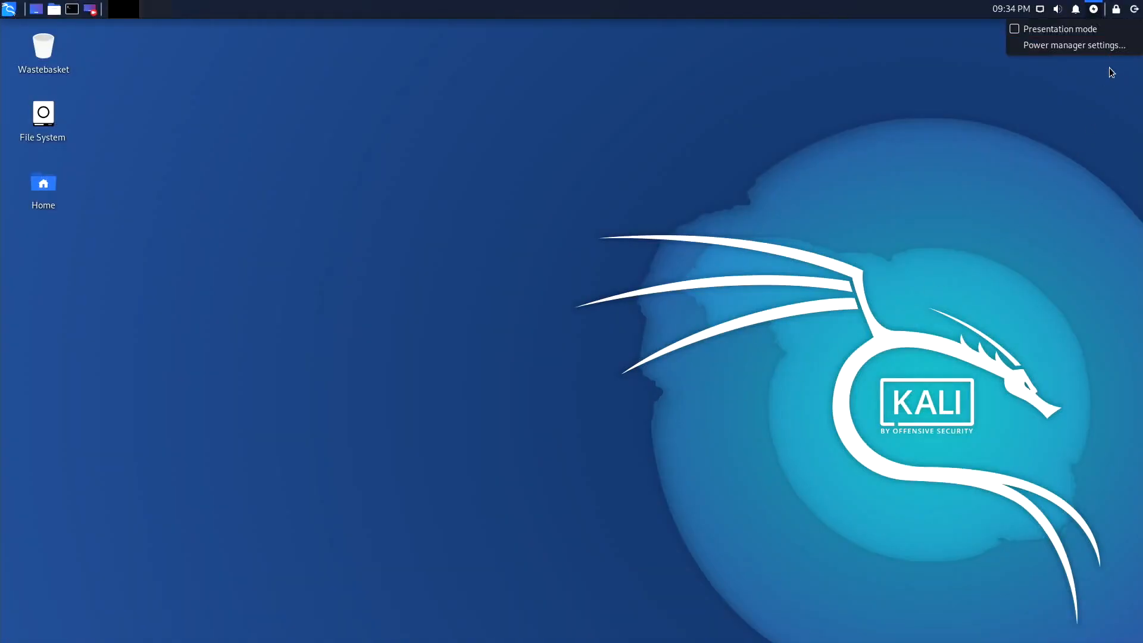
click(1103, 91)
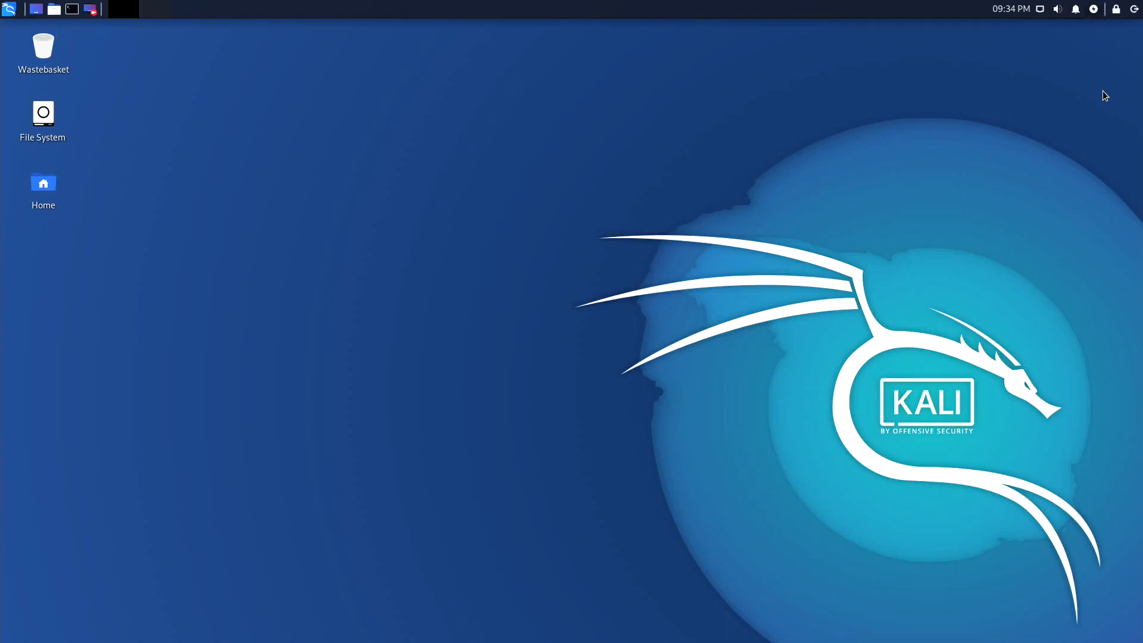
click(1081, 11)
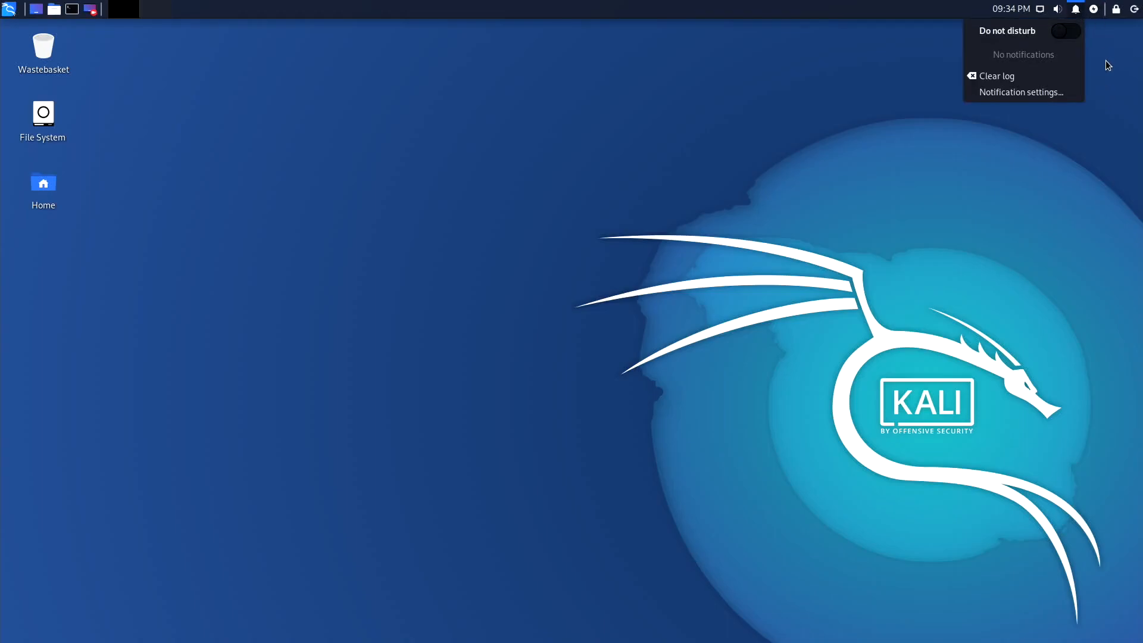
click(1106, 61)
Raise the sound volume to slightly past the middle of its slider
click(1057, 9)
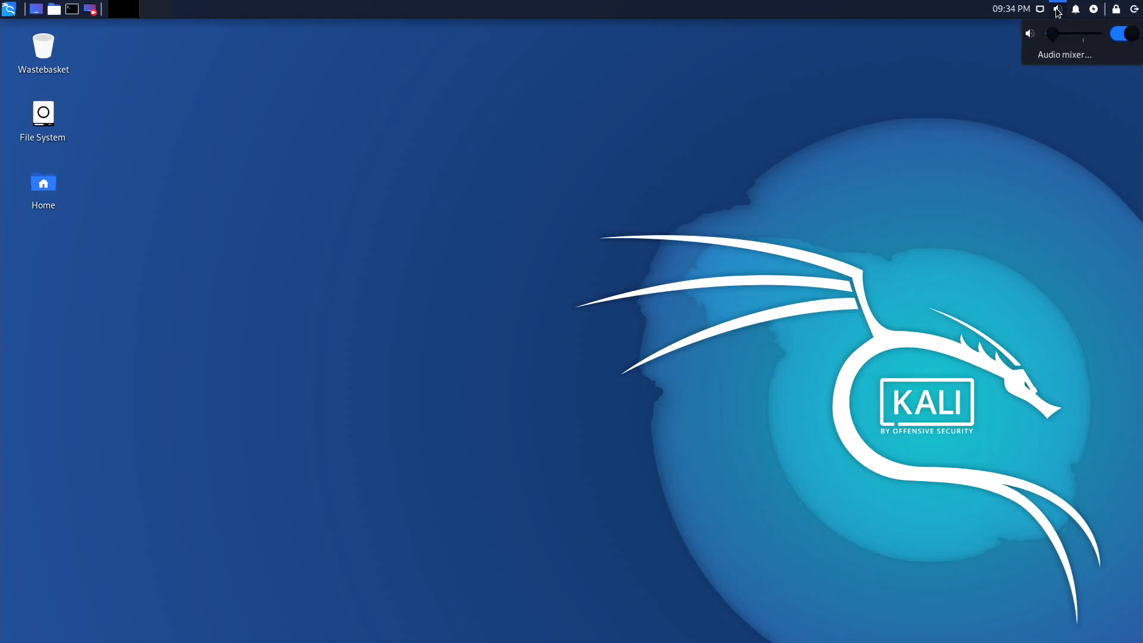
drag(1055, 34, 1083, 37)
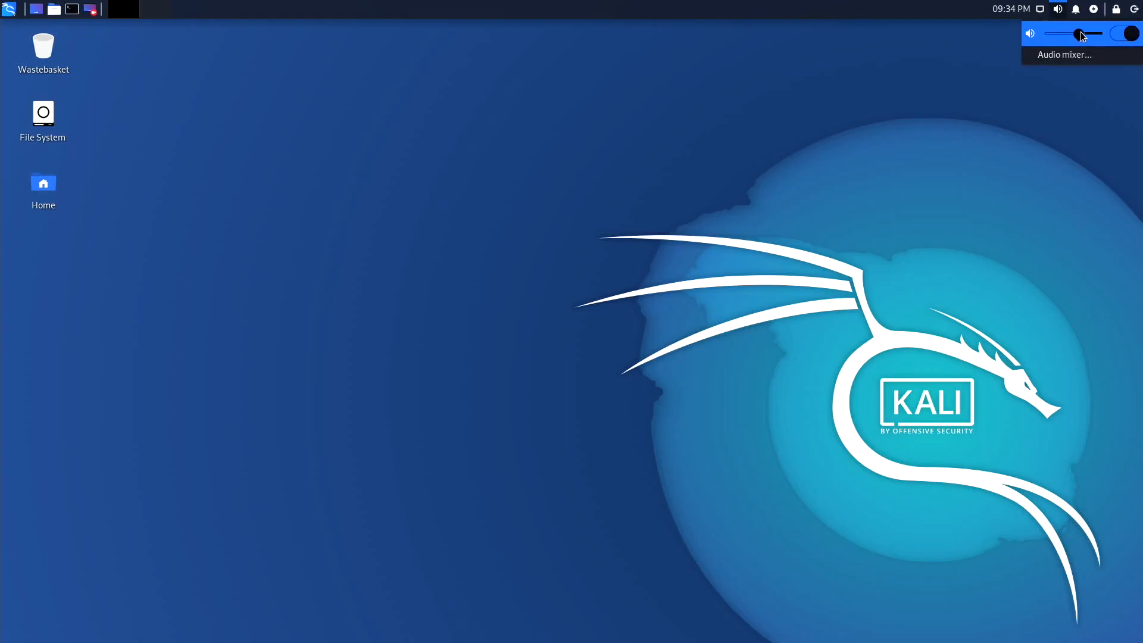
click(1089, 104)
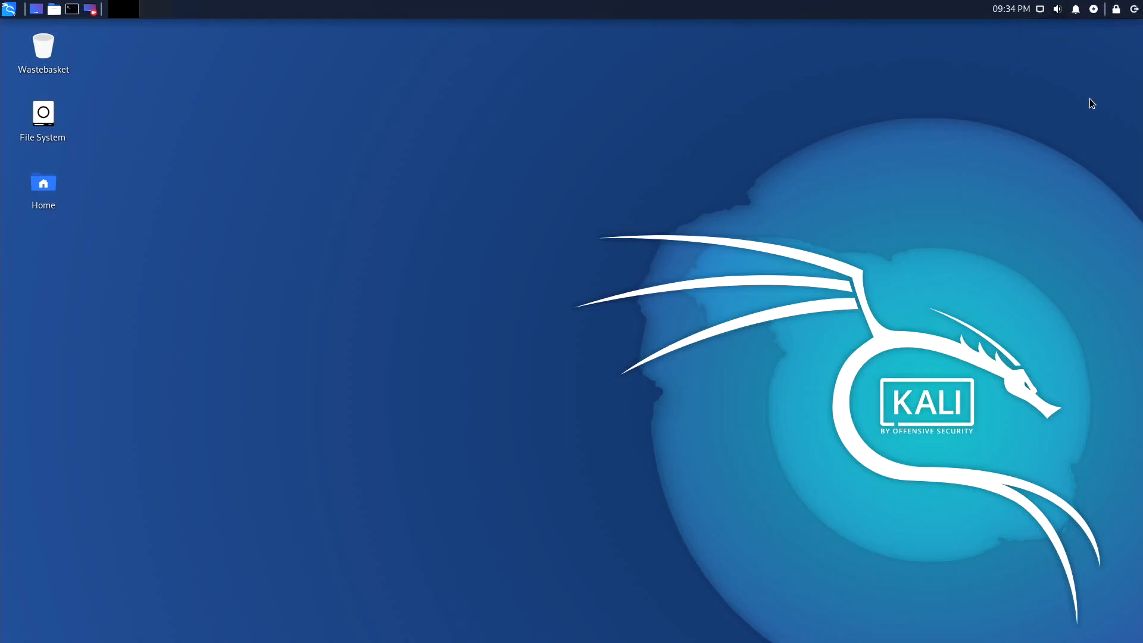
View the available network connections and the clock's calendar
click(1040, 9)
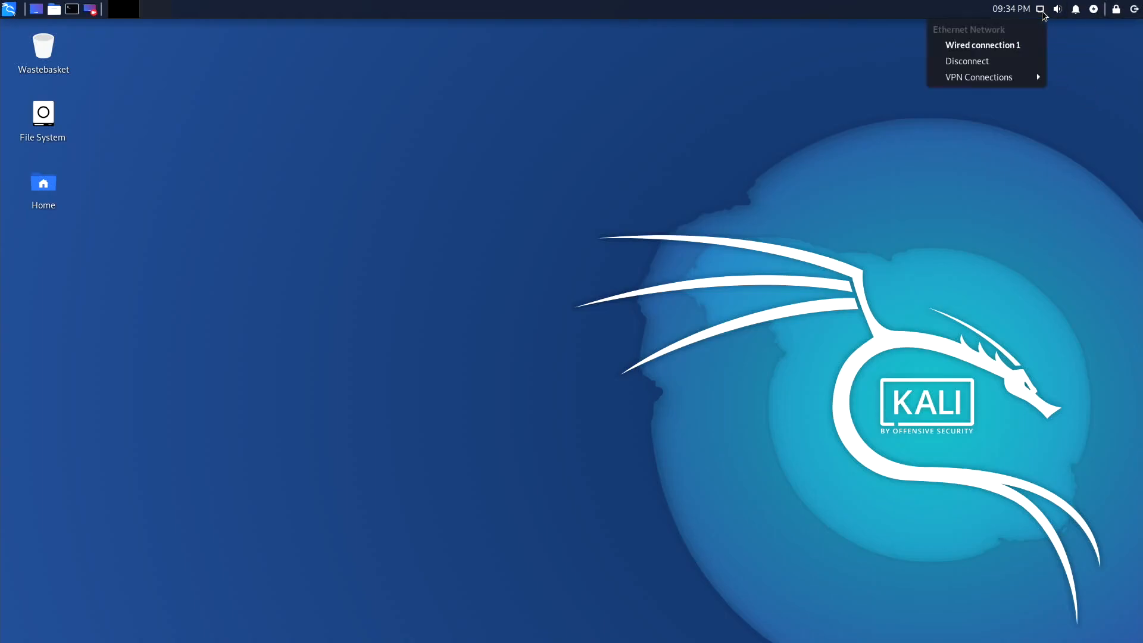
click(1077, 51)
click(1010, 12)
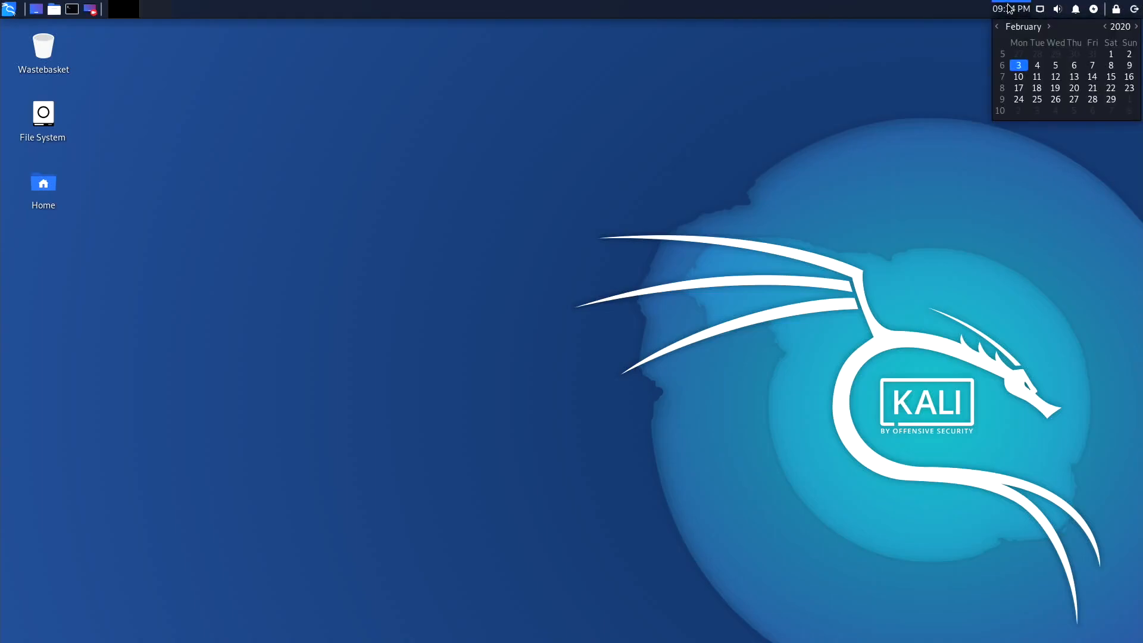
click(948, 58)
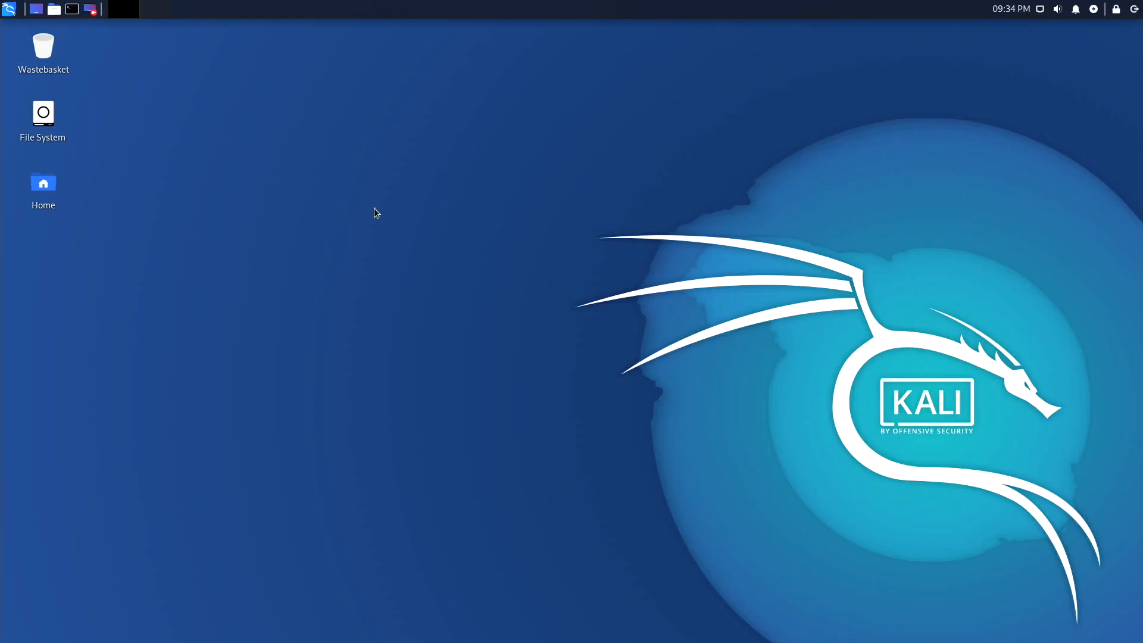
Look over the application categories offered in the desktop's context menu and dismiss it
right_click(175, 59)
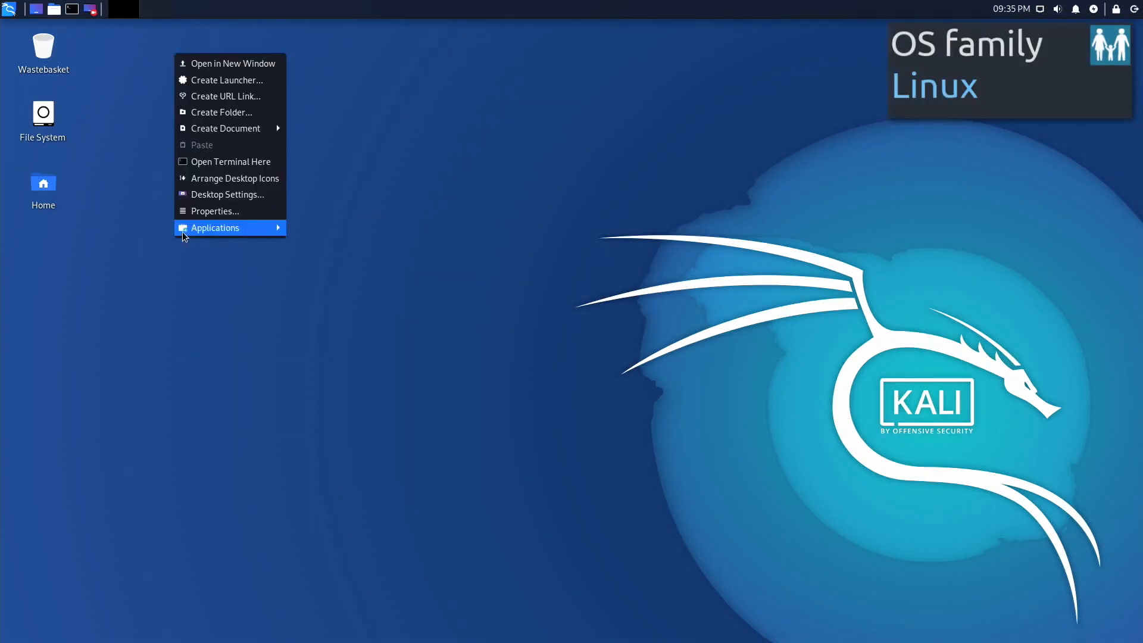
mouse_move(187, 234)
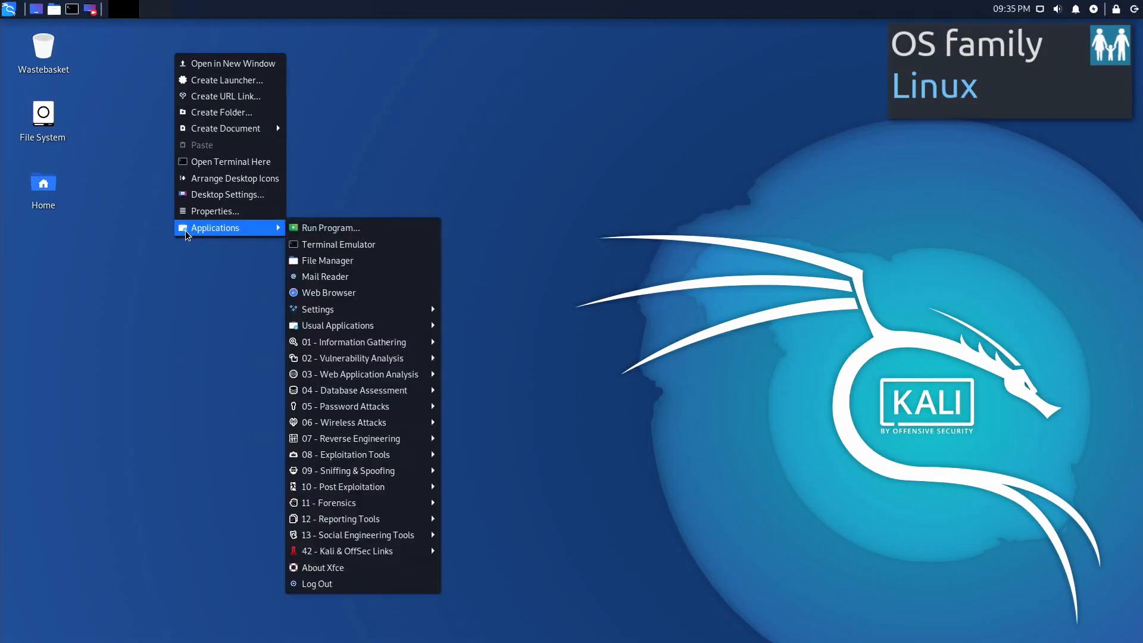
click(137, 244)
Search the applications for "term" and launch Terminal Emulator
click(9, 9)
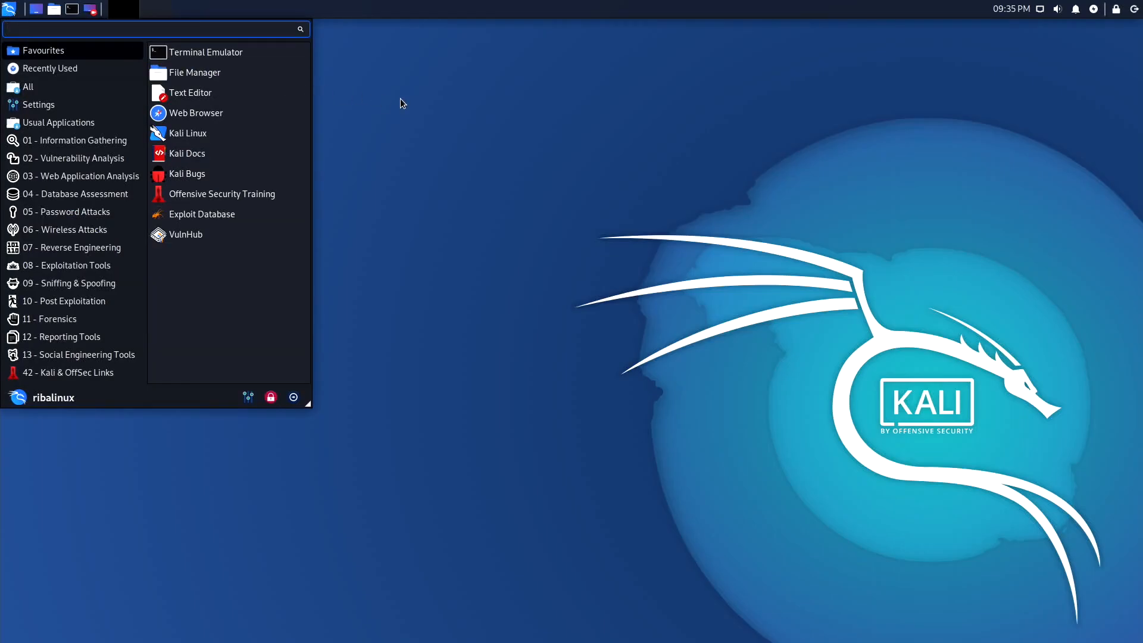
text(term)
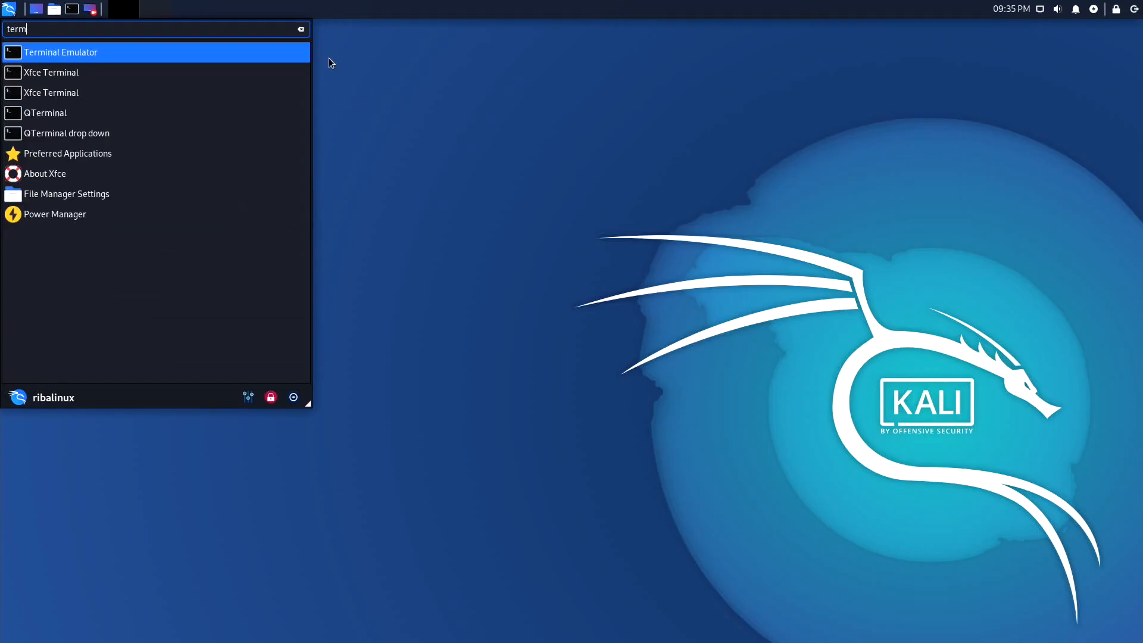
click(301, 53)
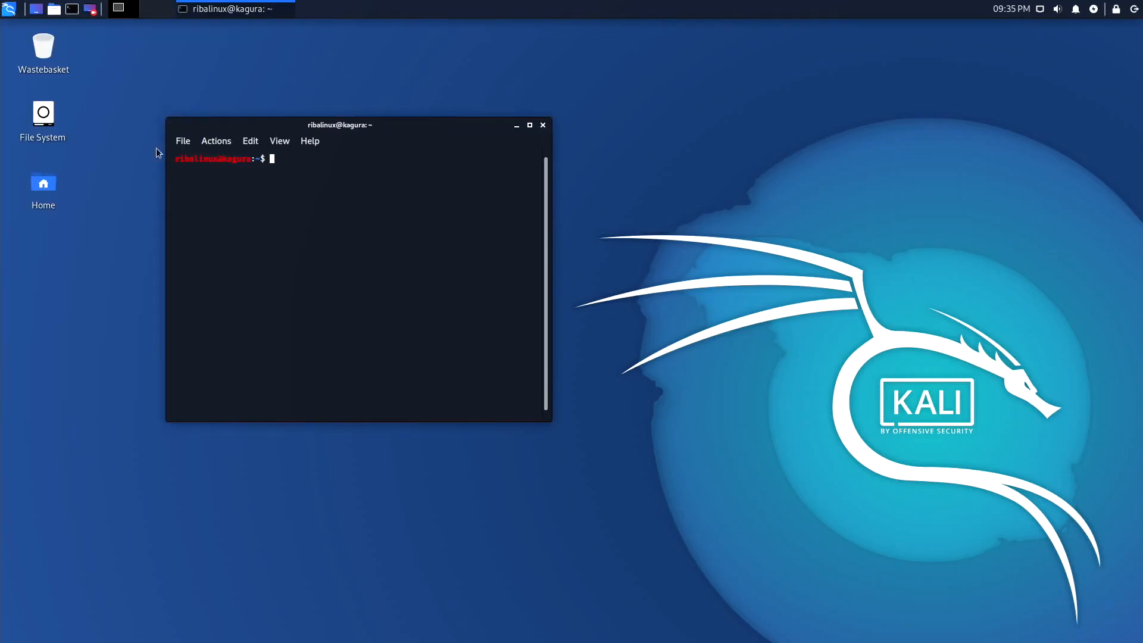
Open the home folder in the file manager and move its window so it overlaps the terminal
click(53, 182)
double_click(52, 180)
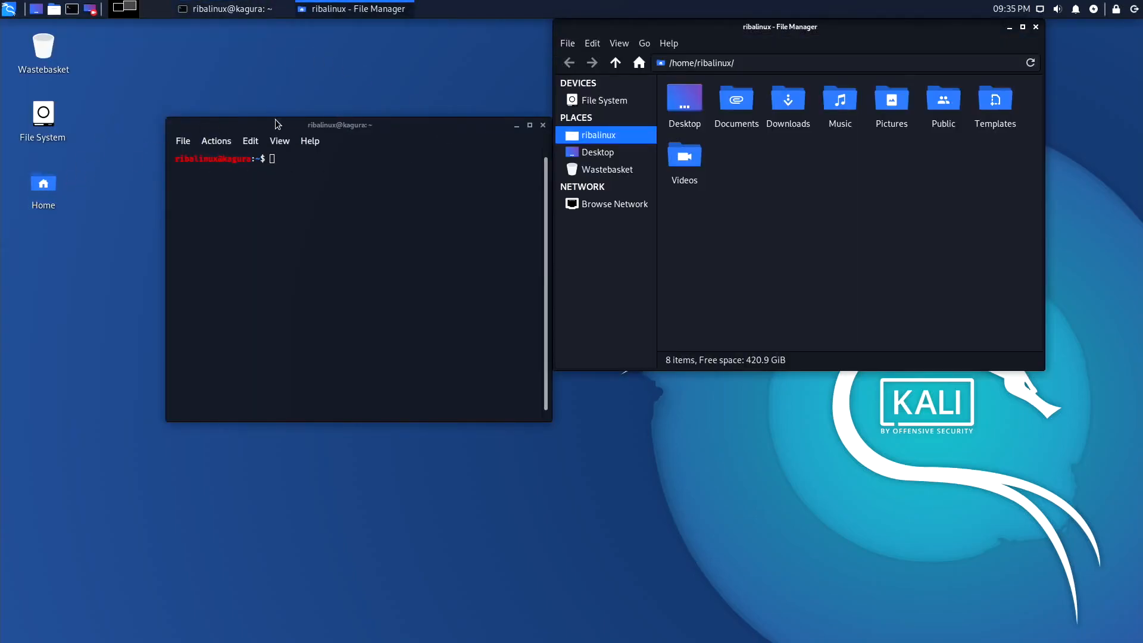
drag(687, 25, 490, 206)
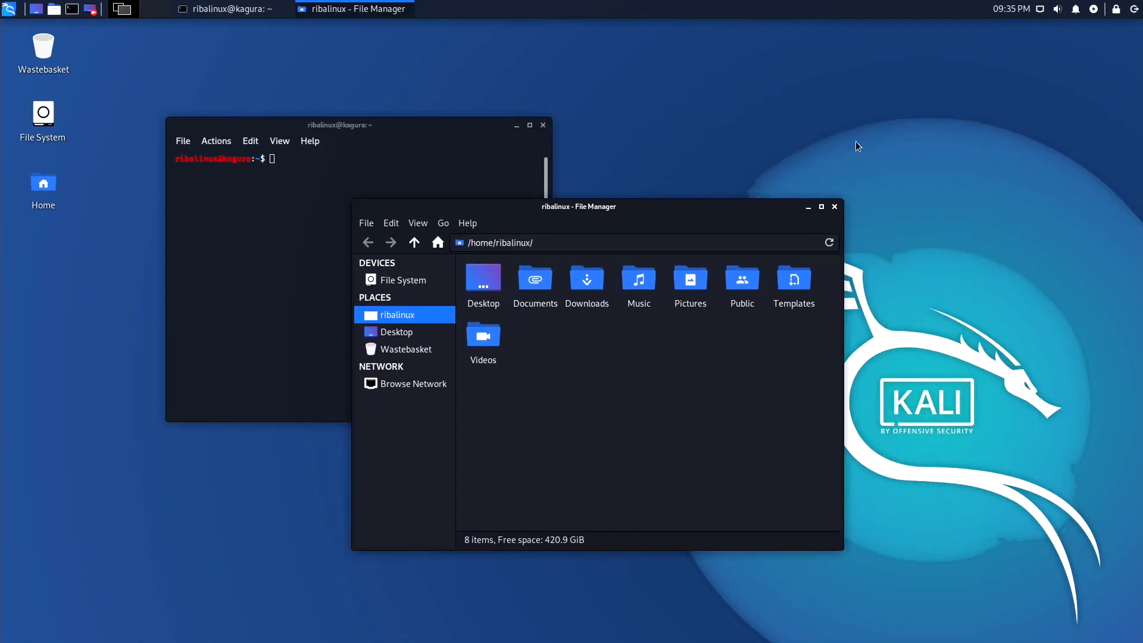
Cycle between the open windows with the window switcher and close the terminal window
key(alt+Tab)
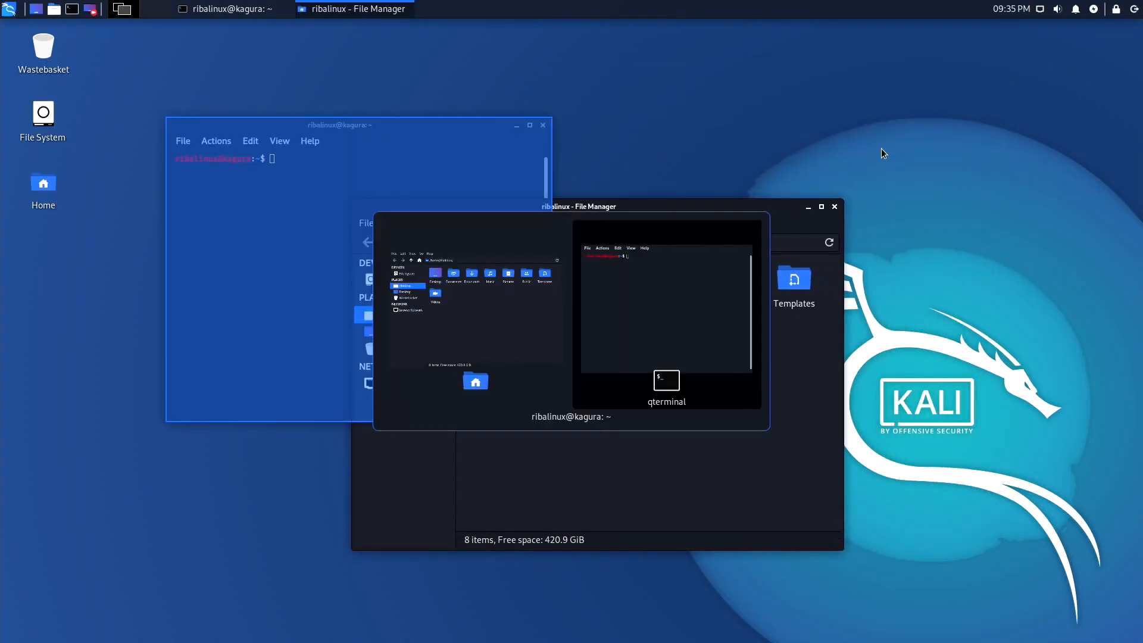
key(alt+Tab)
key(alt+Tab)
click(543, 124)
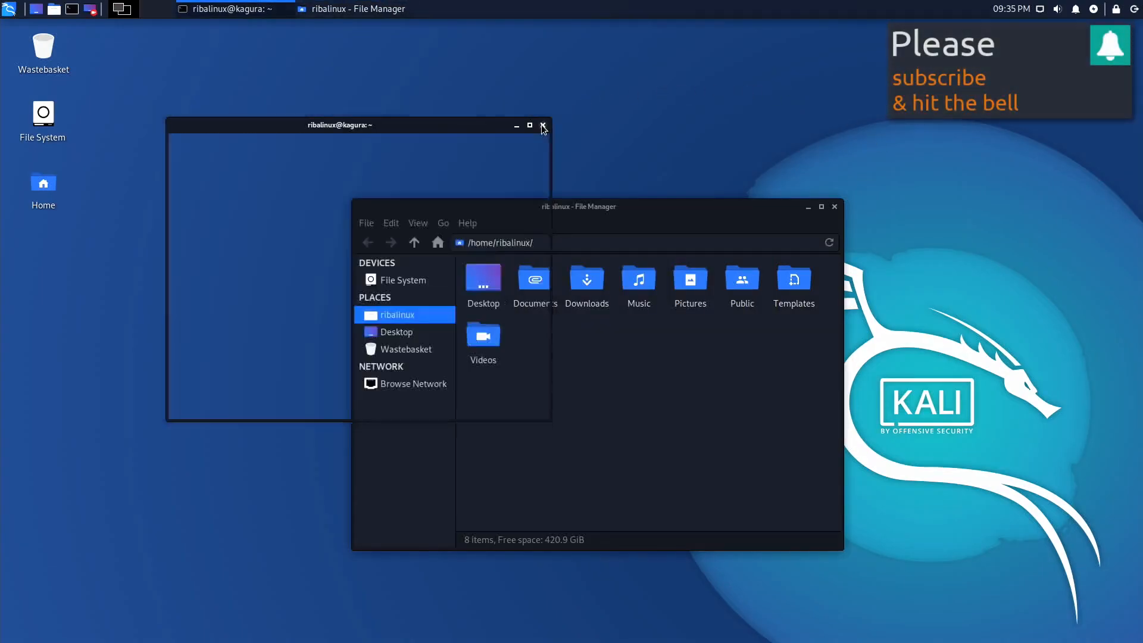
Reposition the file manager window nearer the desktop icons, and maximize and restore it
drag(667, 208, 579, 122)
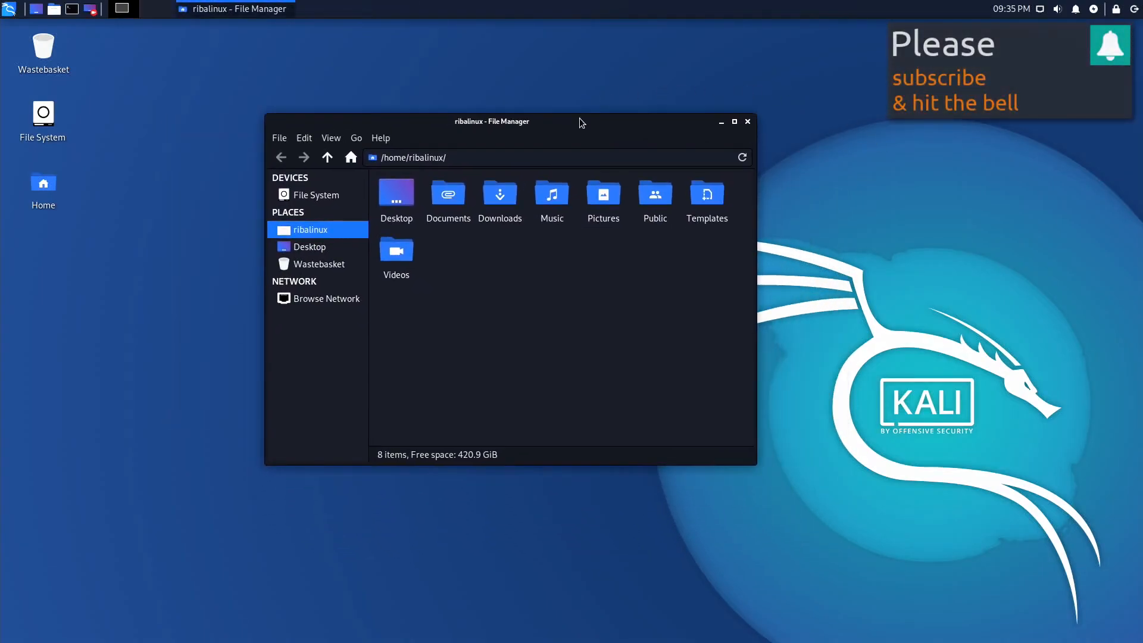
click(735, 124)
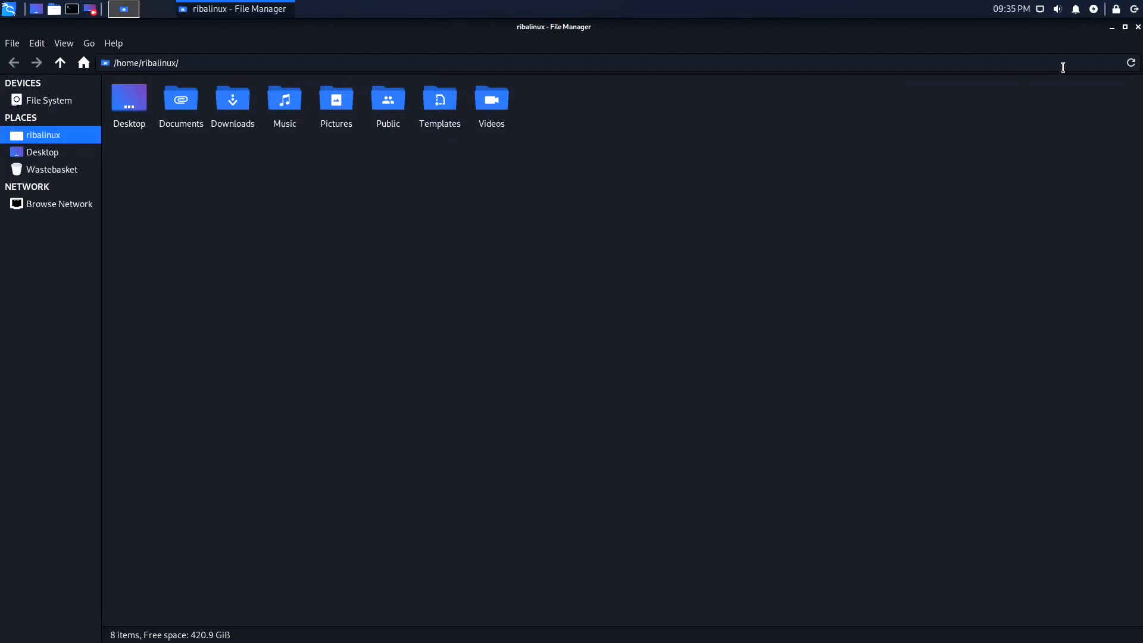
click(1127, 33)
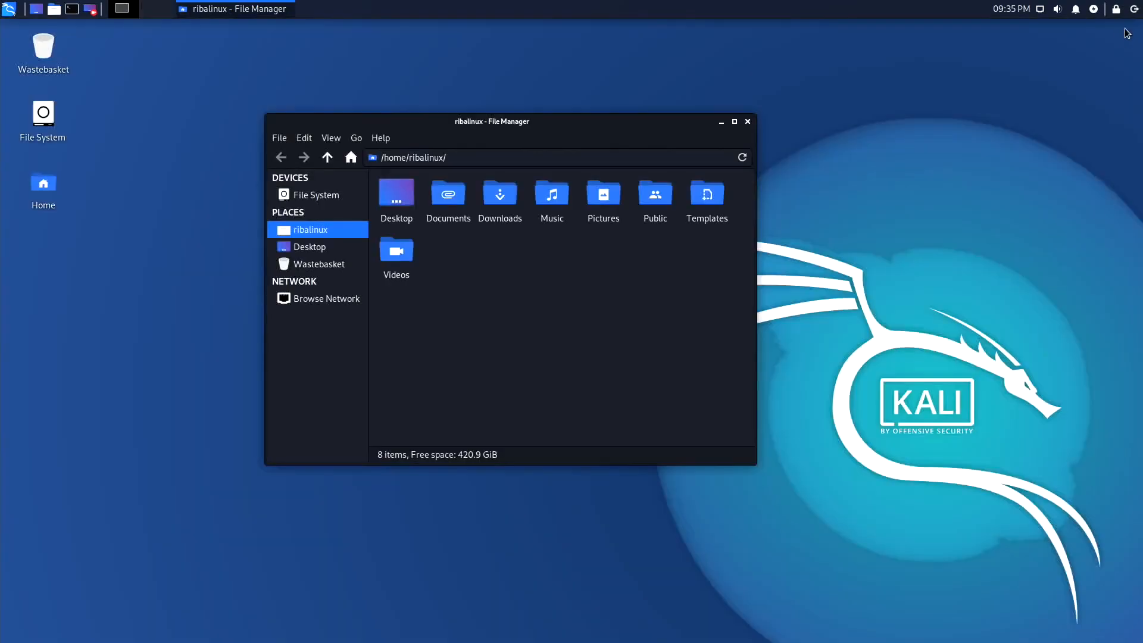
Minimize the file manager window and bring it back, and switch to the second workspace and return
click(722, 122)
click(259, 9)
click(149, 11)
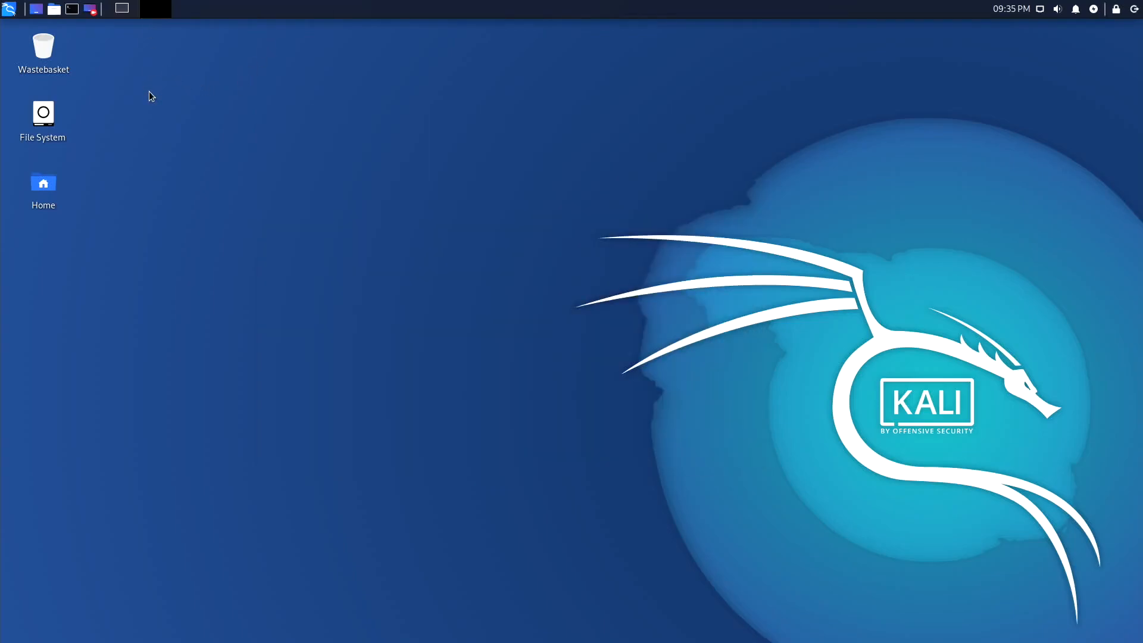
click(124, 8)
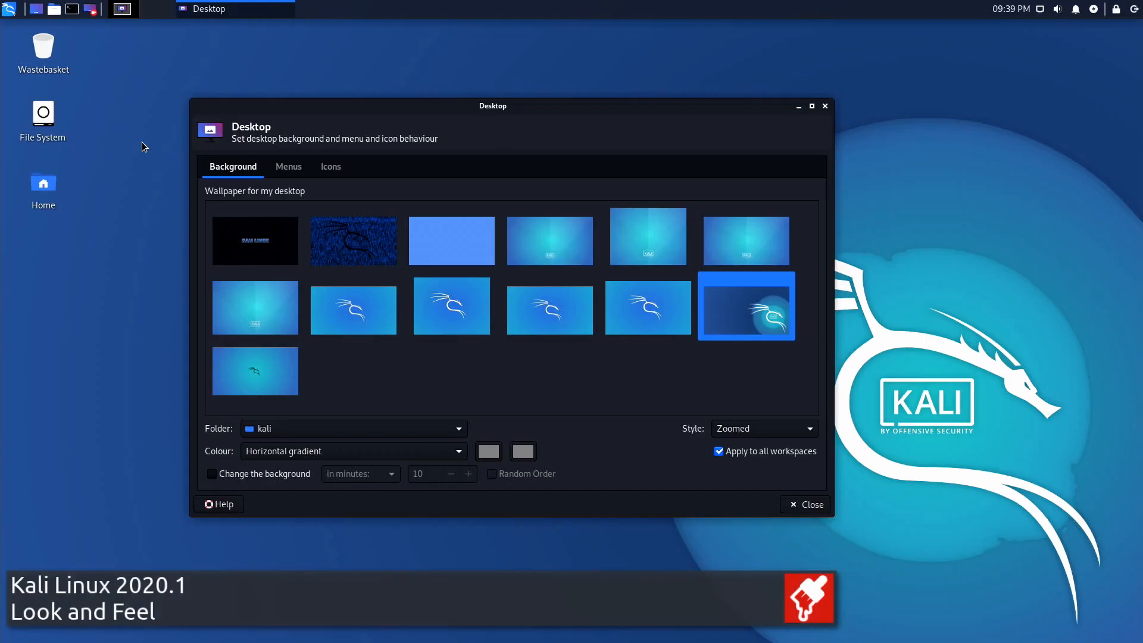
Review the Menus and Icons sections of the Desktop settings
click(267, 171)
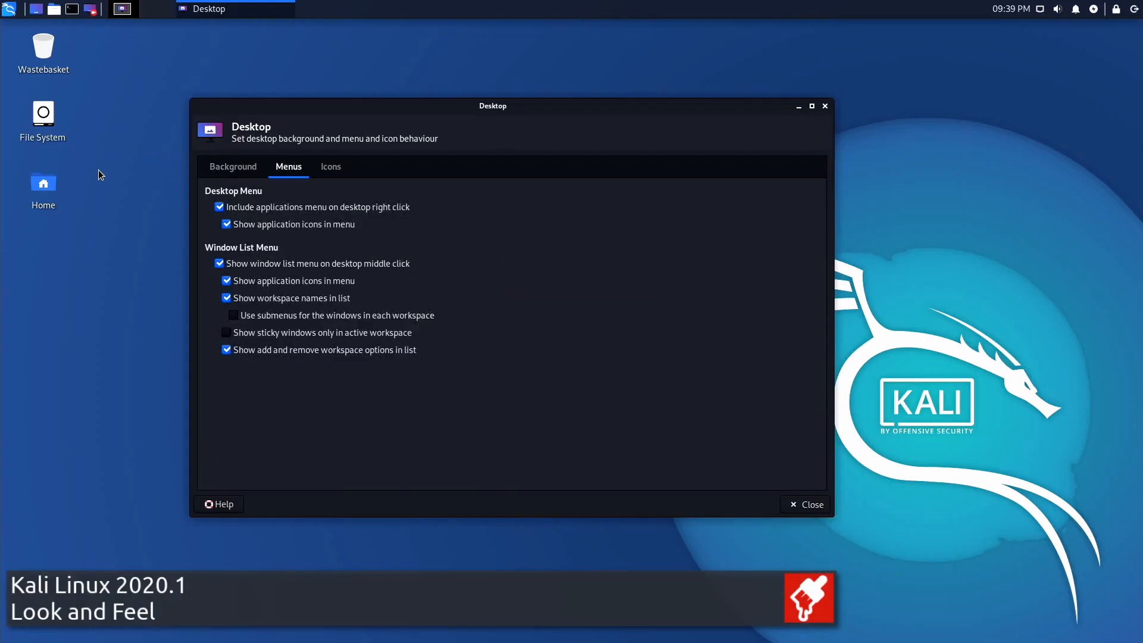
click(327, 170)
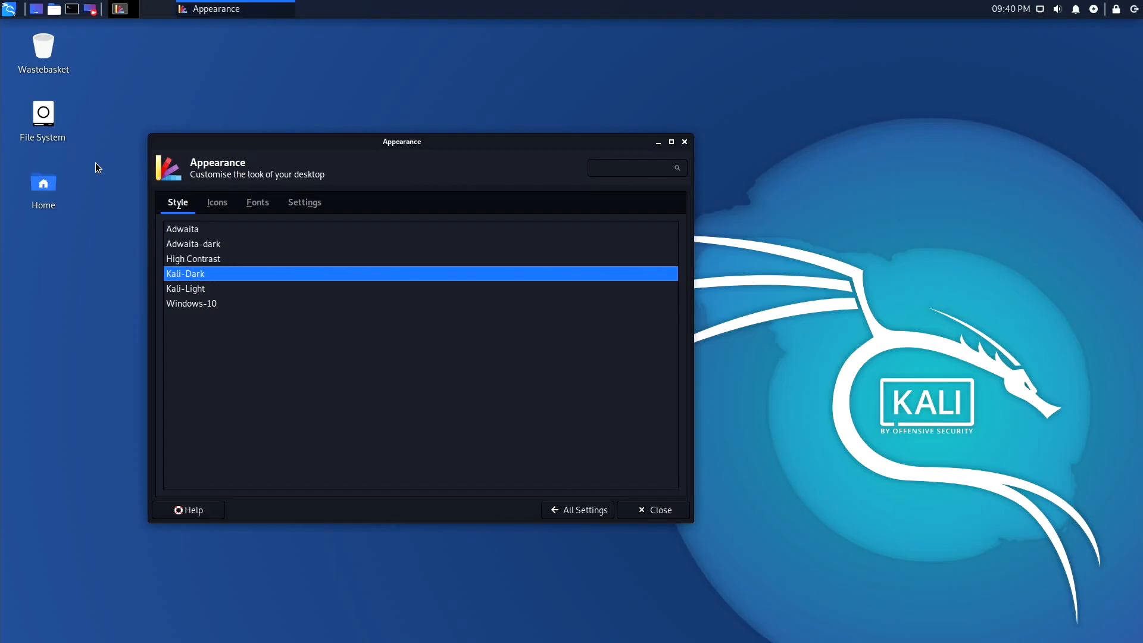
Review the Icons, Fonts and Settings sections of the Appearance settings
click(217, 203)
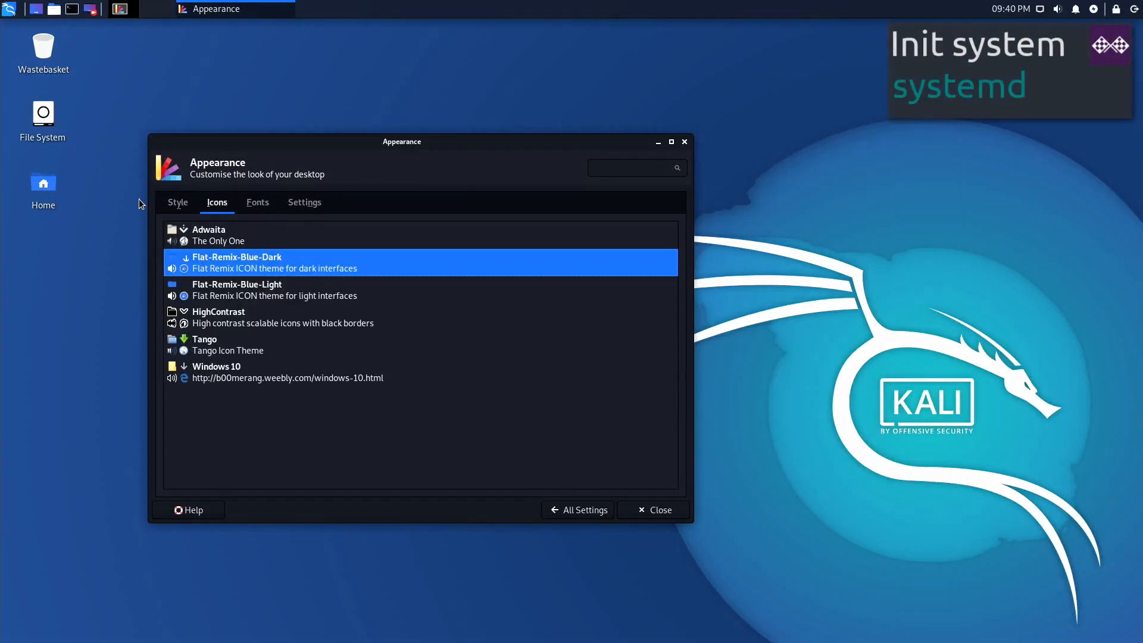
click(258, 203)
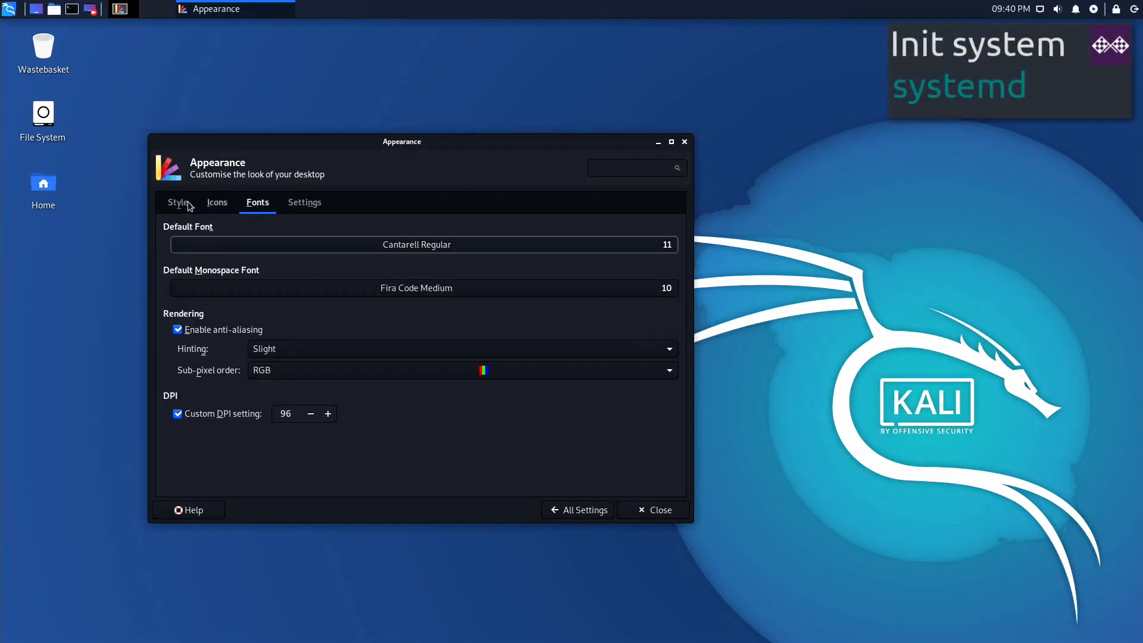
click(291, 207)
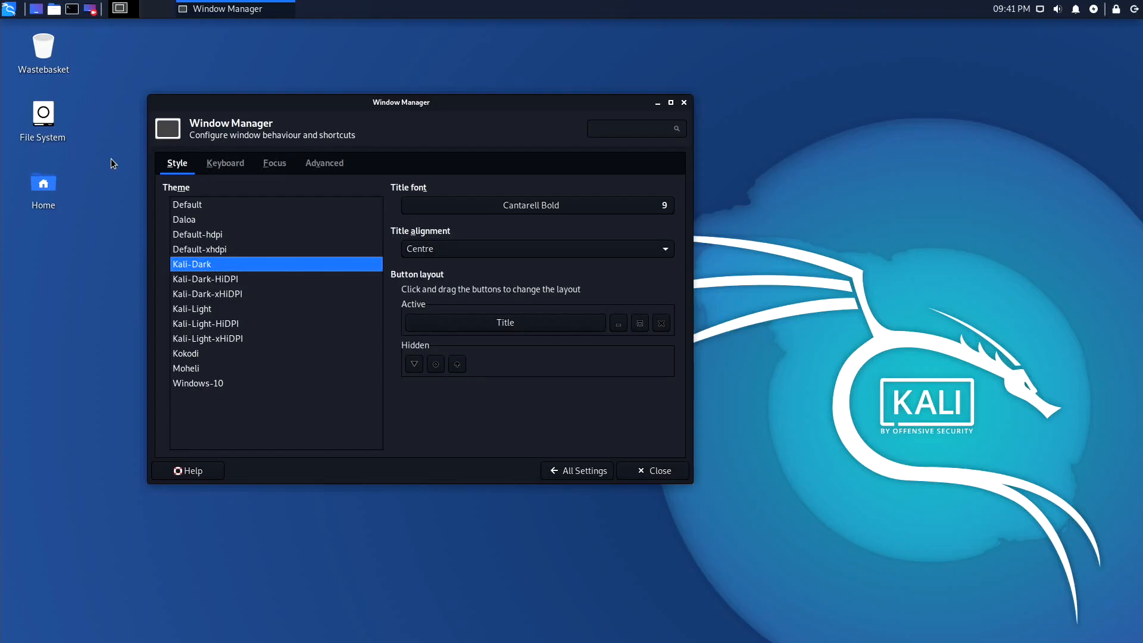
Review the Keyboard, Focus and Advanced sections of the Window Manager settings
click(224, 158)
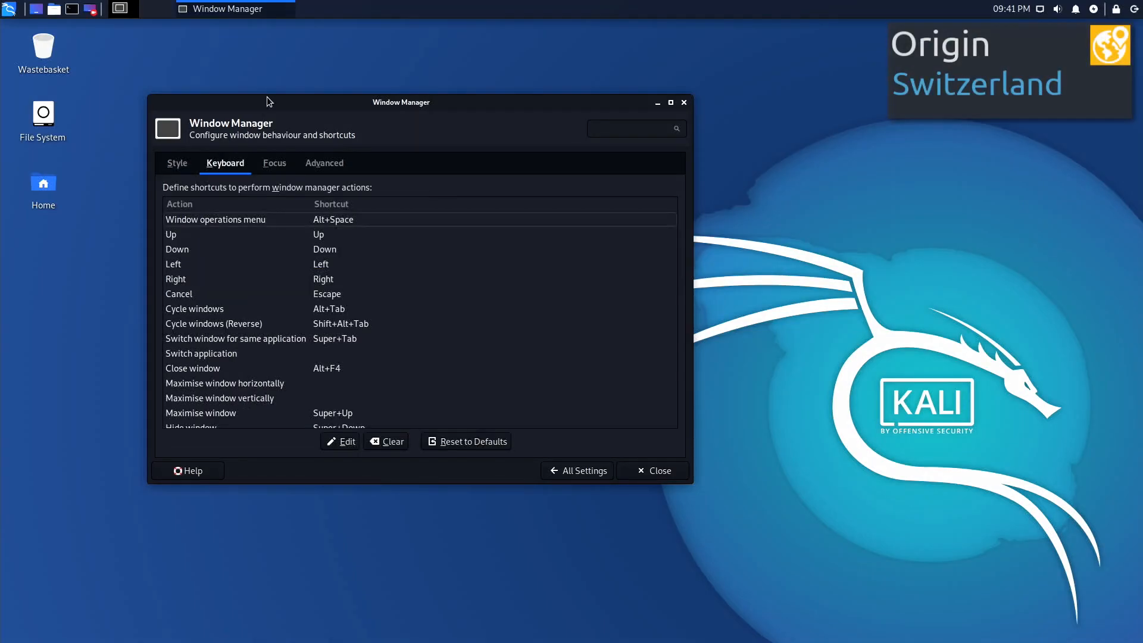
click(274, 163)
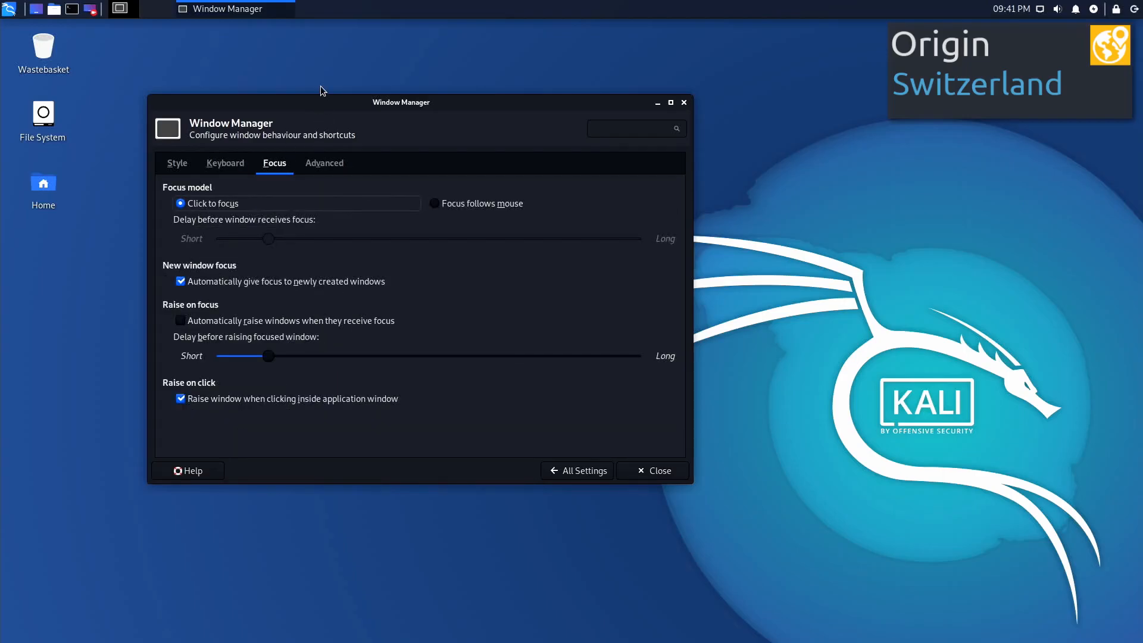
click(331, 160)
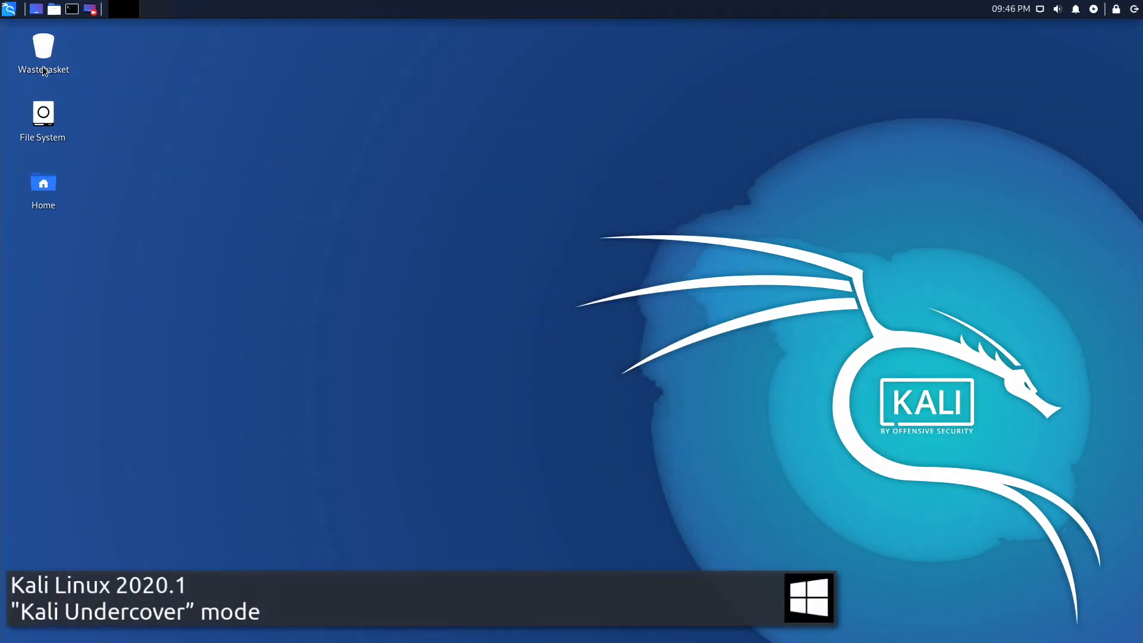
Turn on Kali Undercover Mode from the Other group of the Usual Applications
click(9, 10)
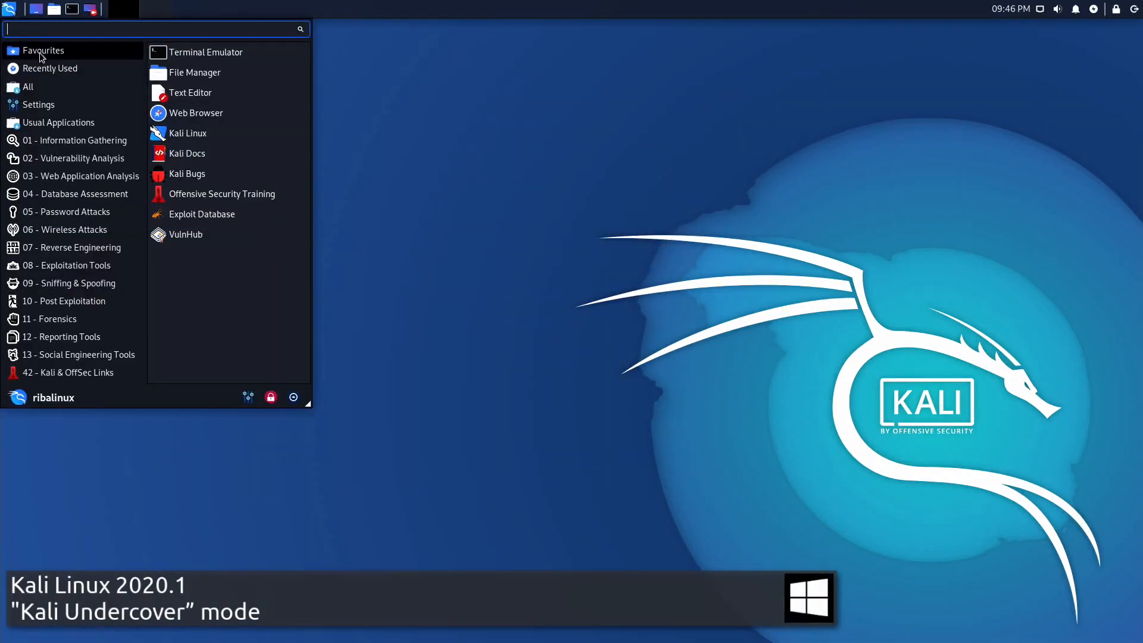
click(55, 122)
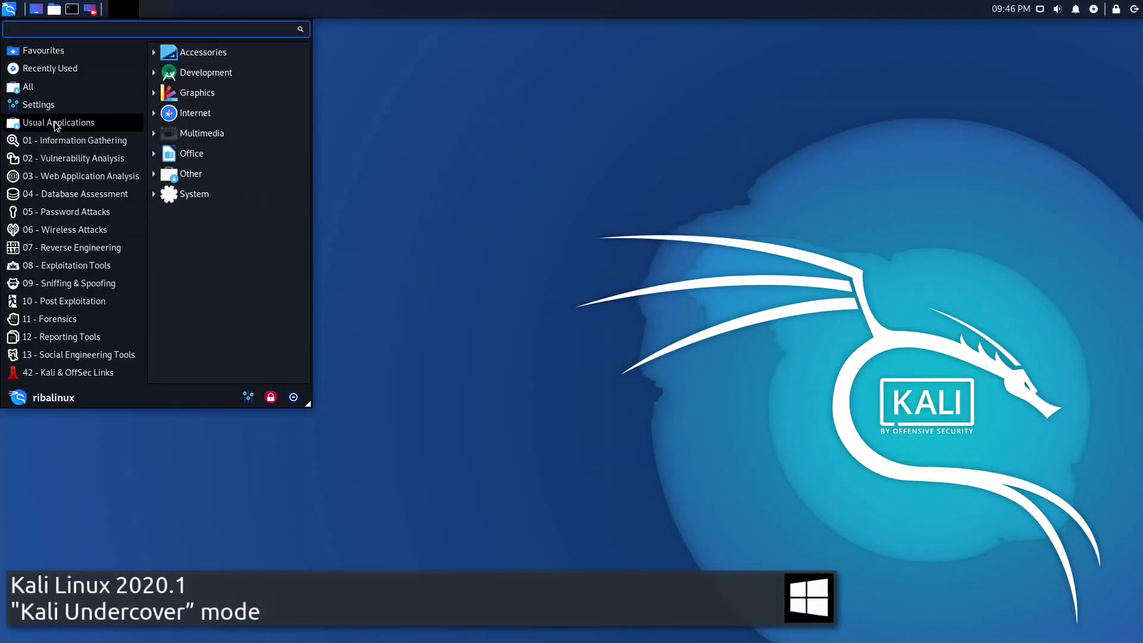
click(274, 173)
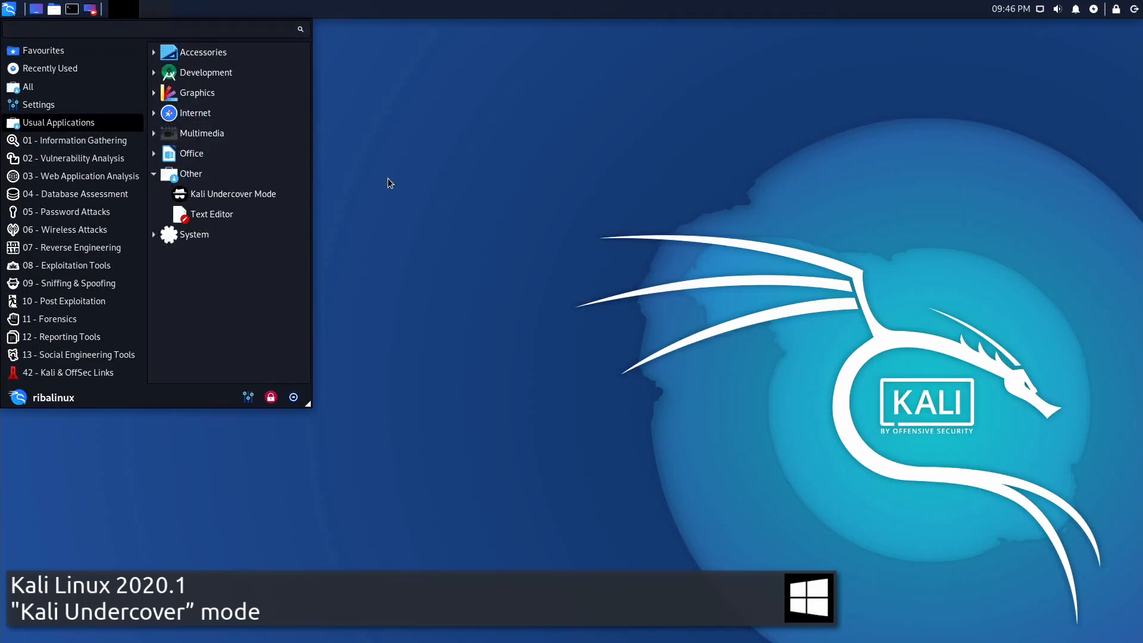
click(238, 193)
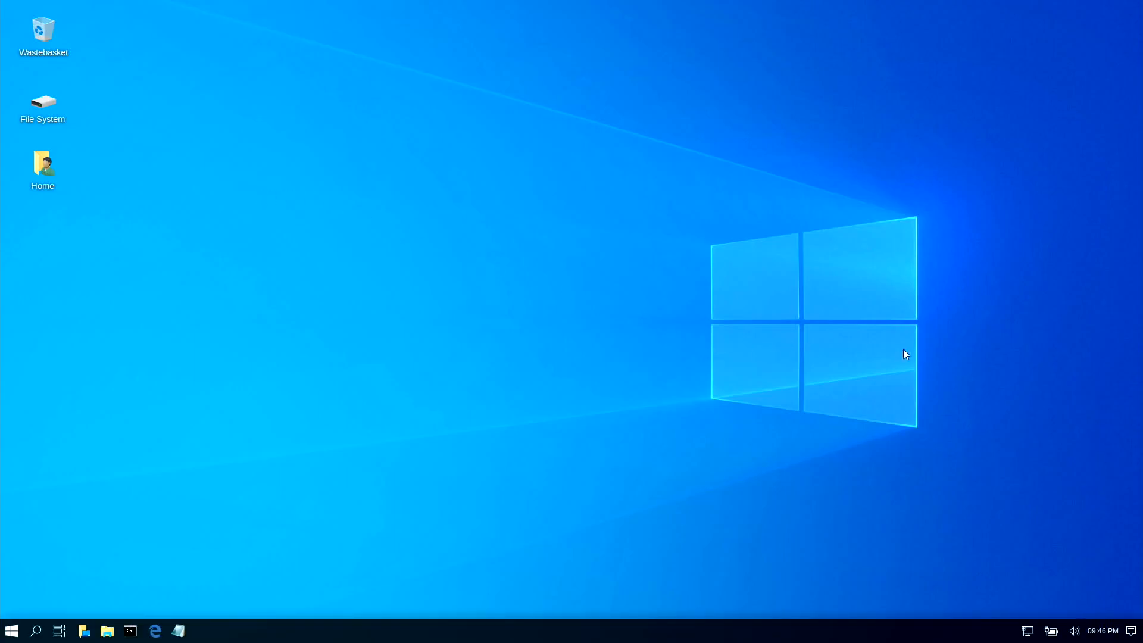
Examine the notification, clock and volume indicators and the applications menu of the Undercover desktop
click(1131, 629)
click(1131, 630)
click(1103, 631)
click(1102, 630)
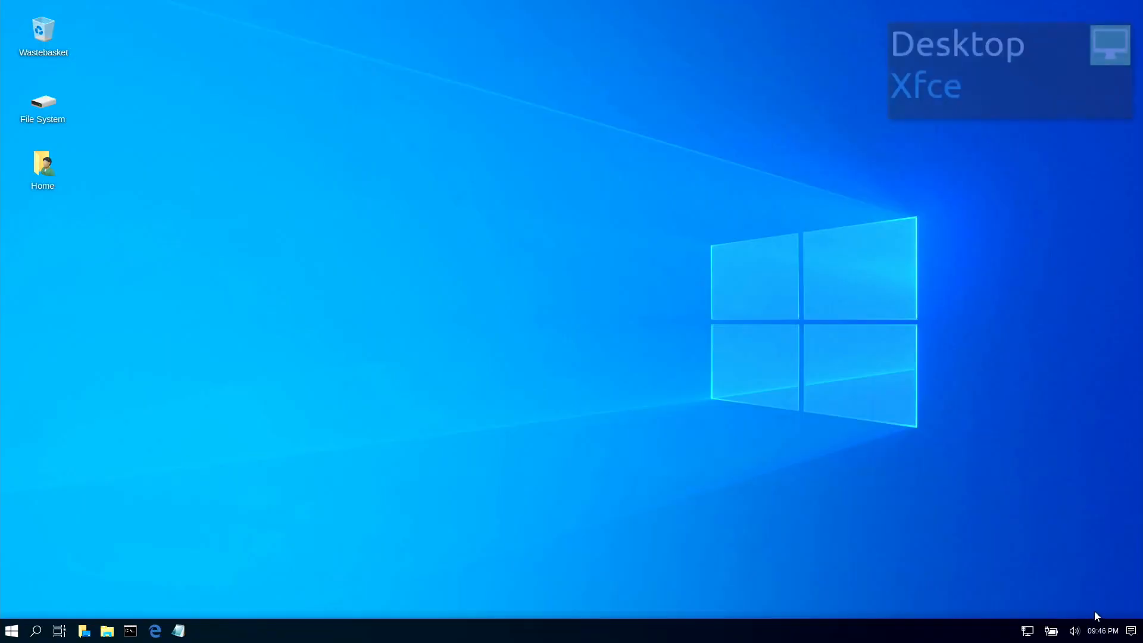
click(1075, 631)
click(1075, 630)
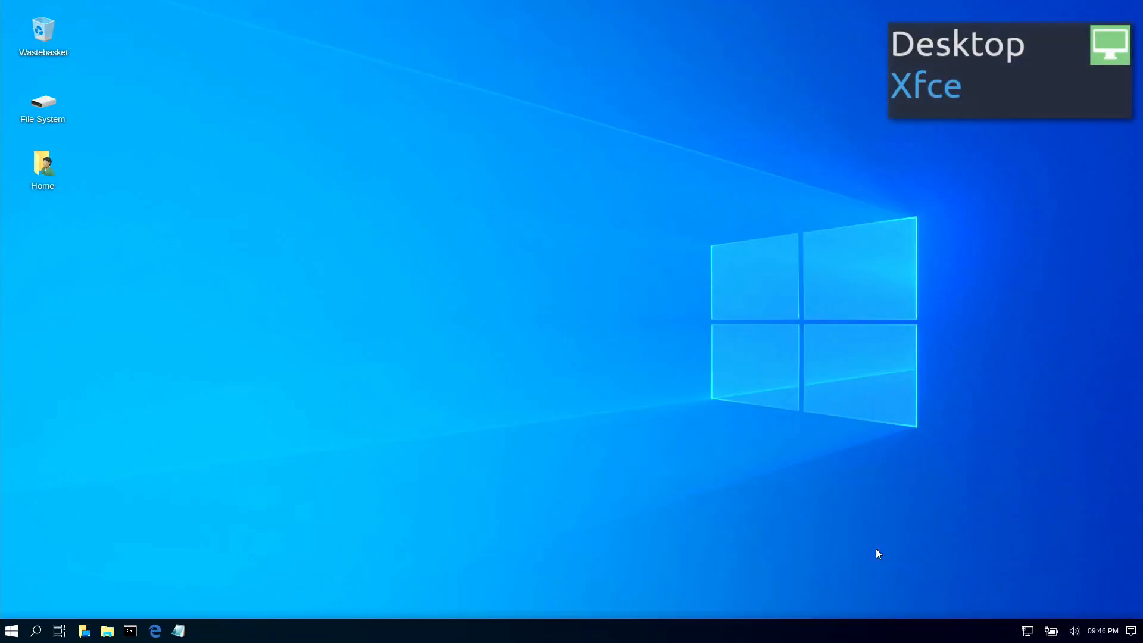
click(13, 634)
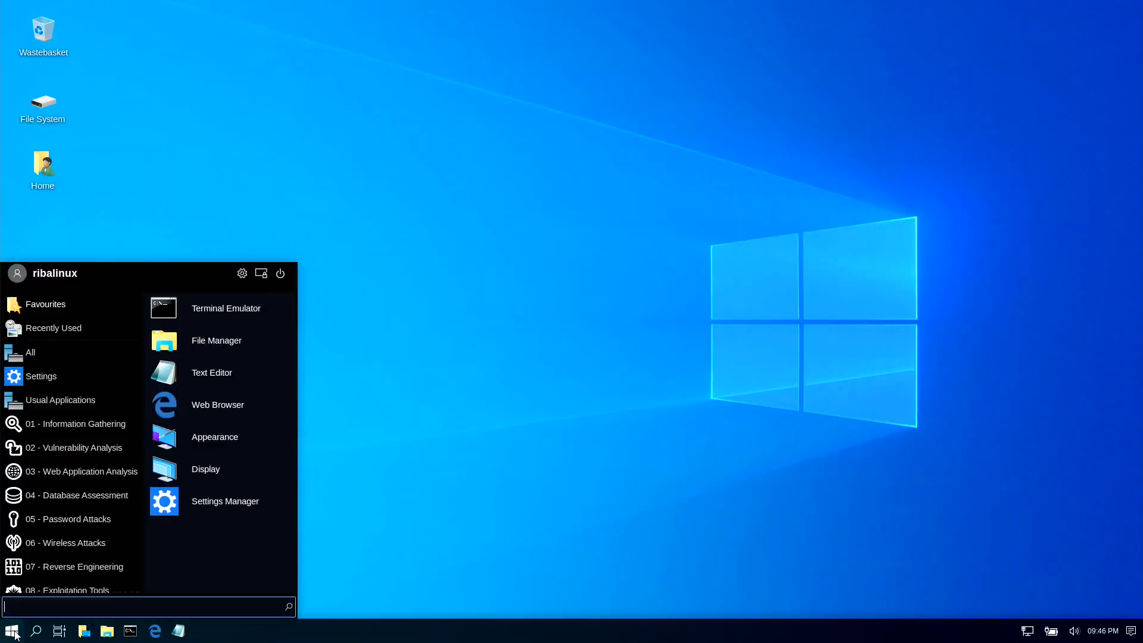
click(14, 633)
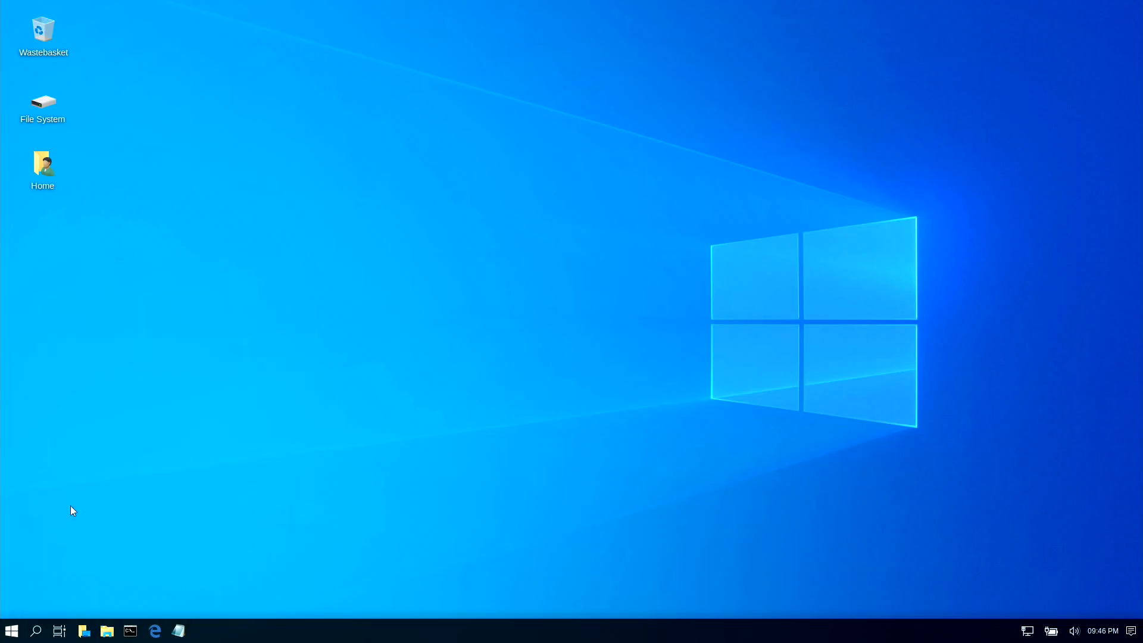
Open the Home folder, move its window towards the middle of the desktop, and open a terminal
double_click(44, 177)
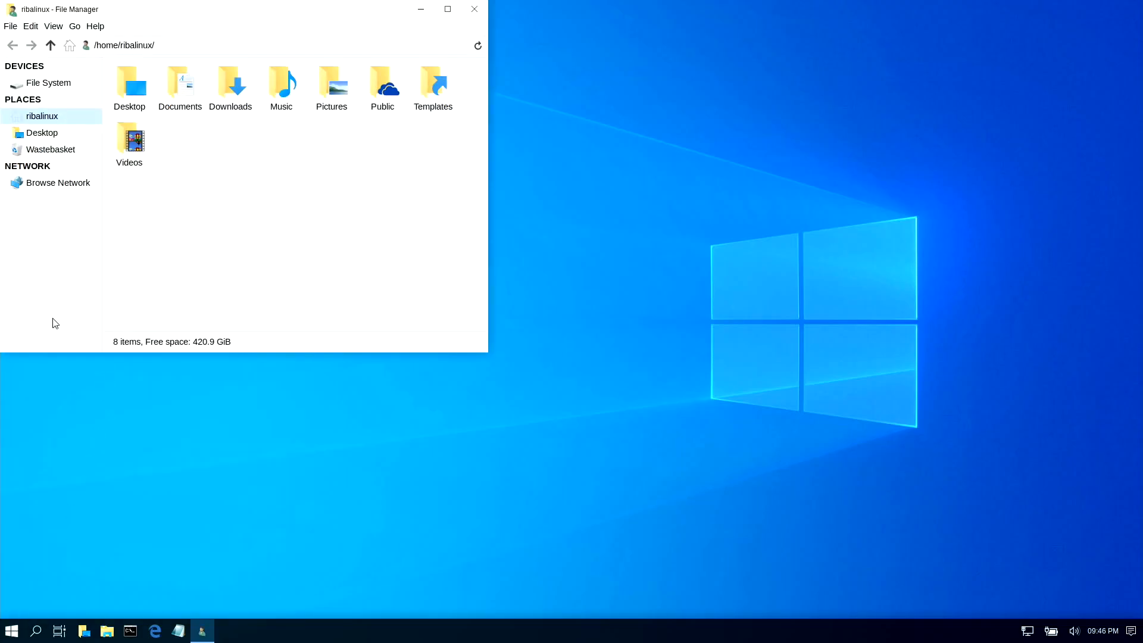
drag(240, 16, 672, 102)
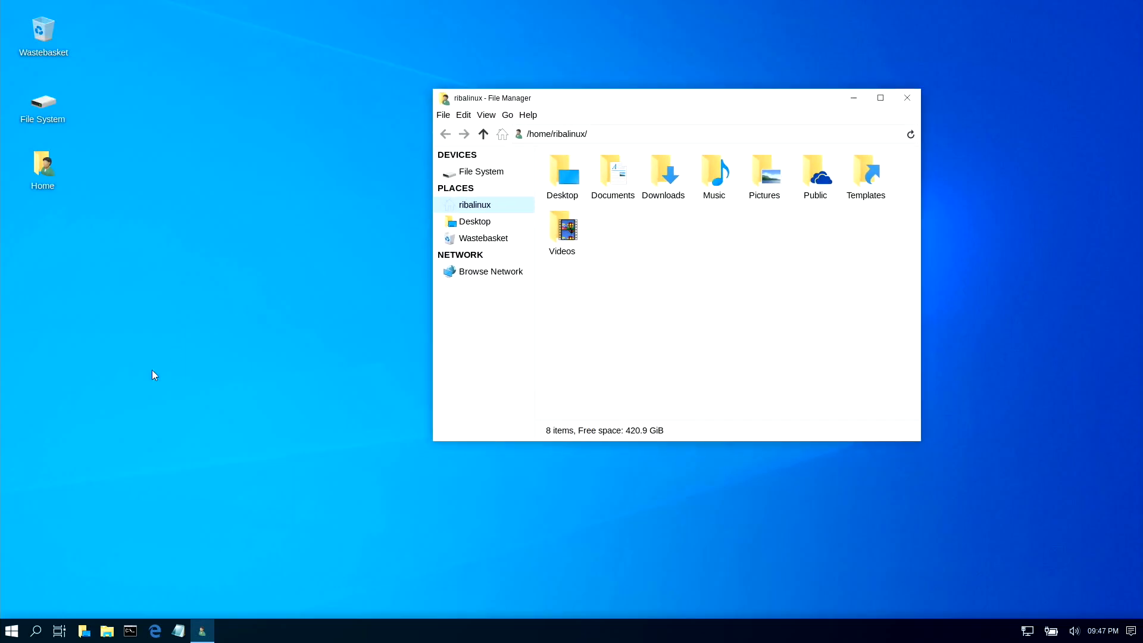
click(141, 630)
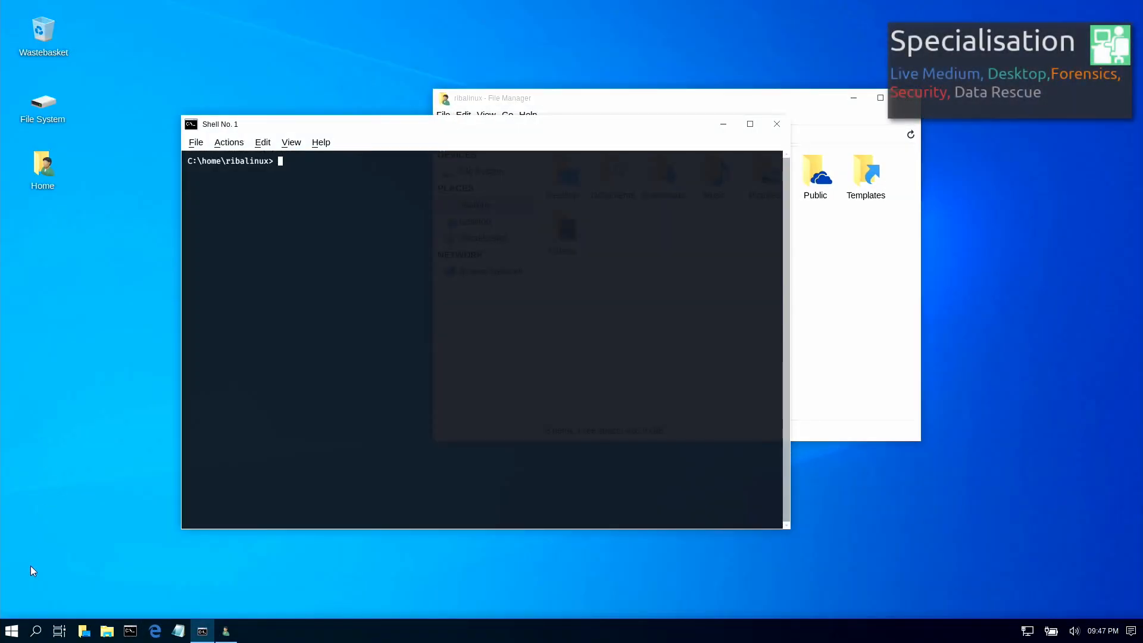
Switch Kali Undercover Mode off from the Other group of the Usual Applications
click(11, 633)
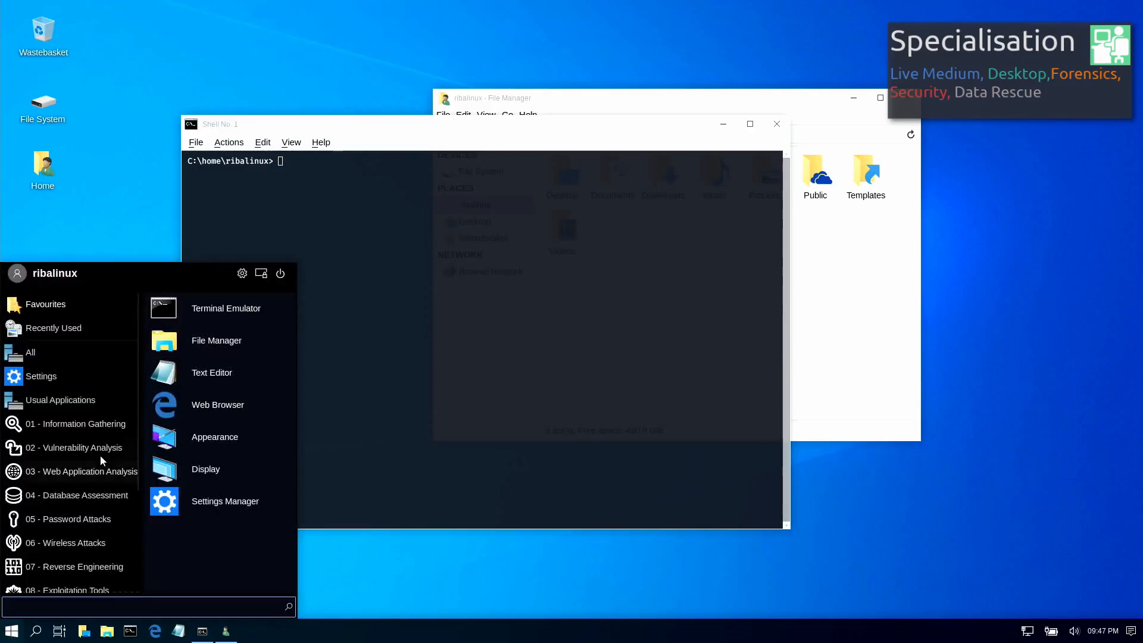
click(98, 392)
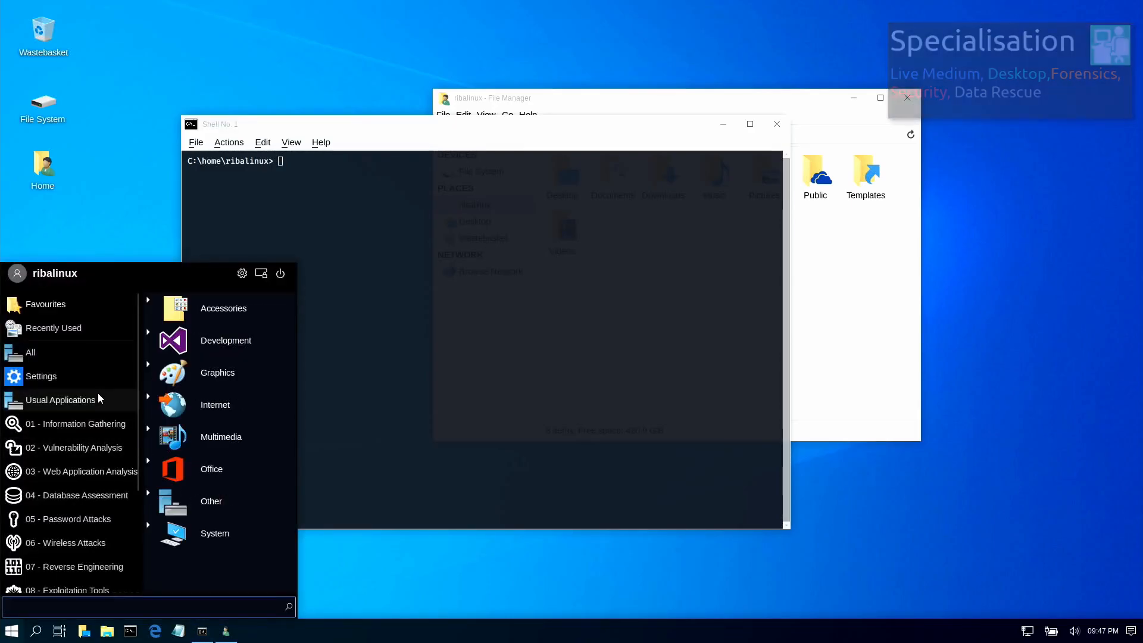
click(253, 496)
click(250, 533)
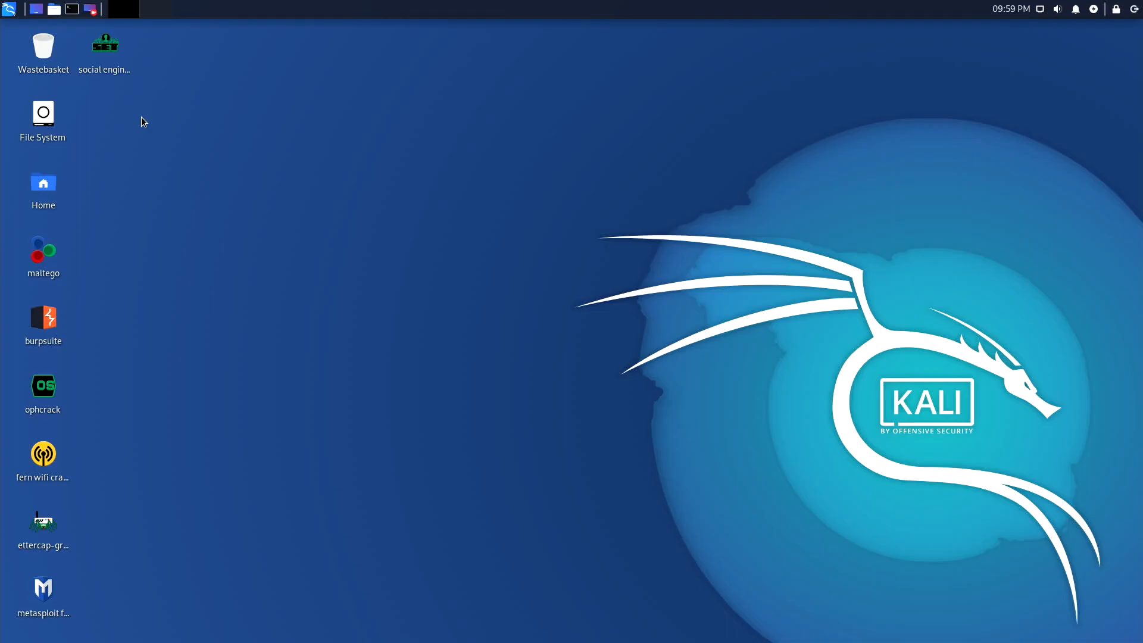
Review the default security tools in the categories from 01 - Information Gathering to 06 - Wireless Attacks
click(9, 9)
click(11, 141)
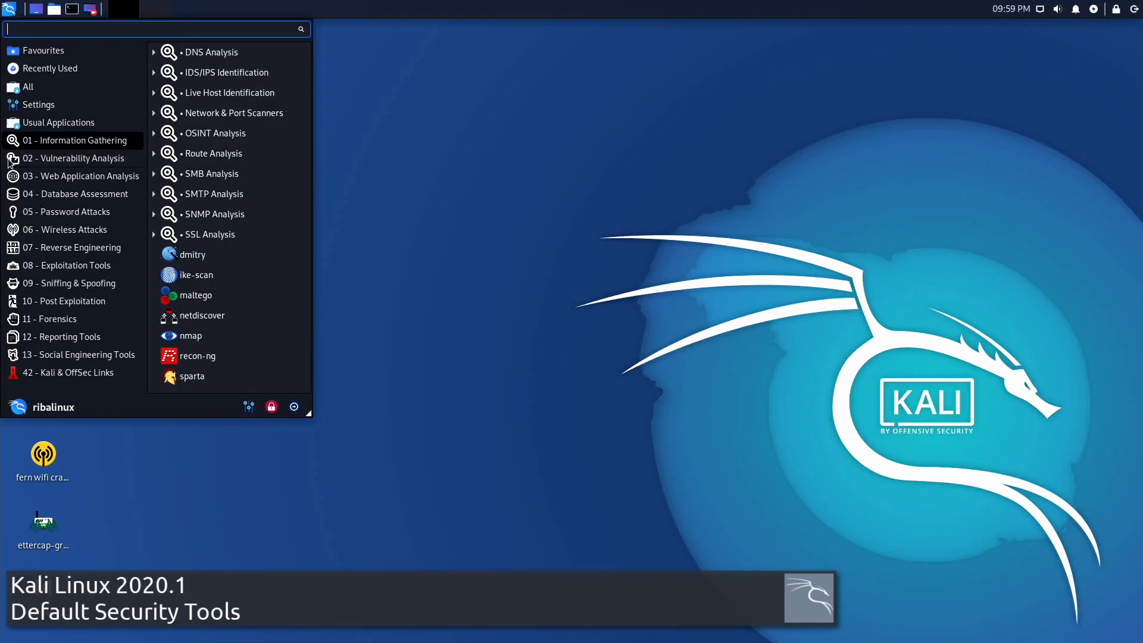
click(9, 161)
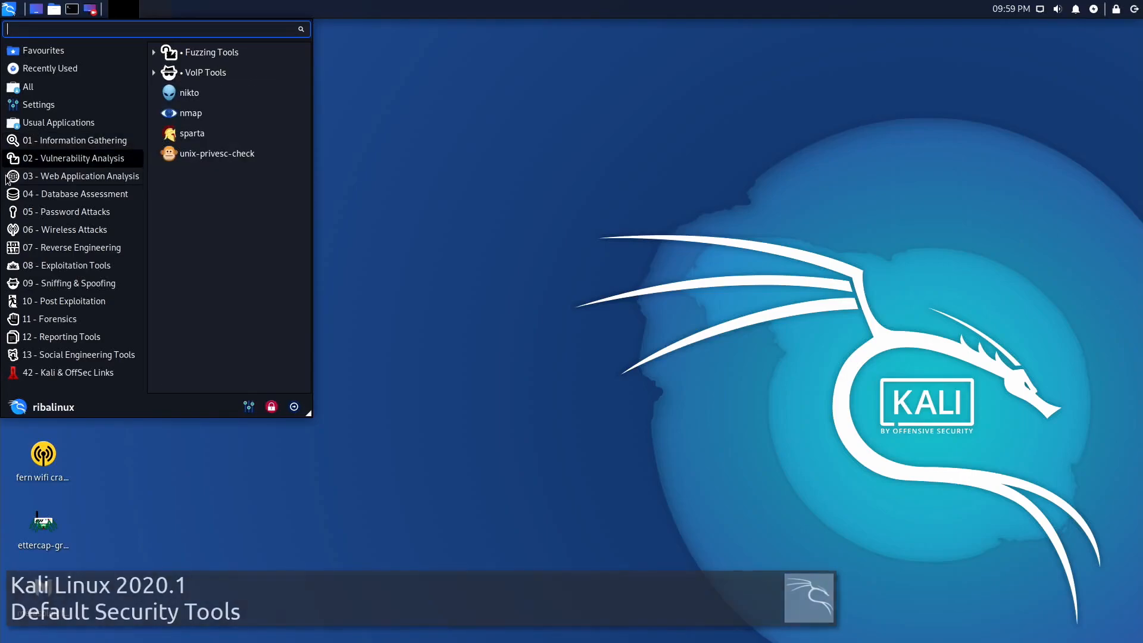
click(9, 177)
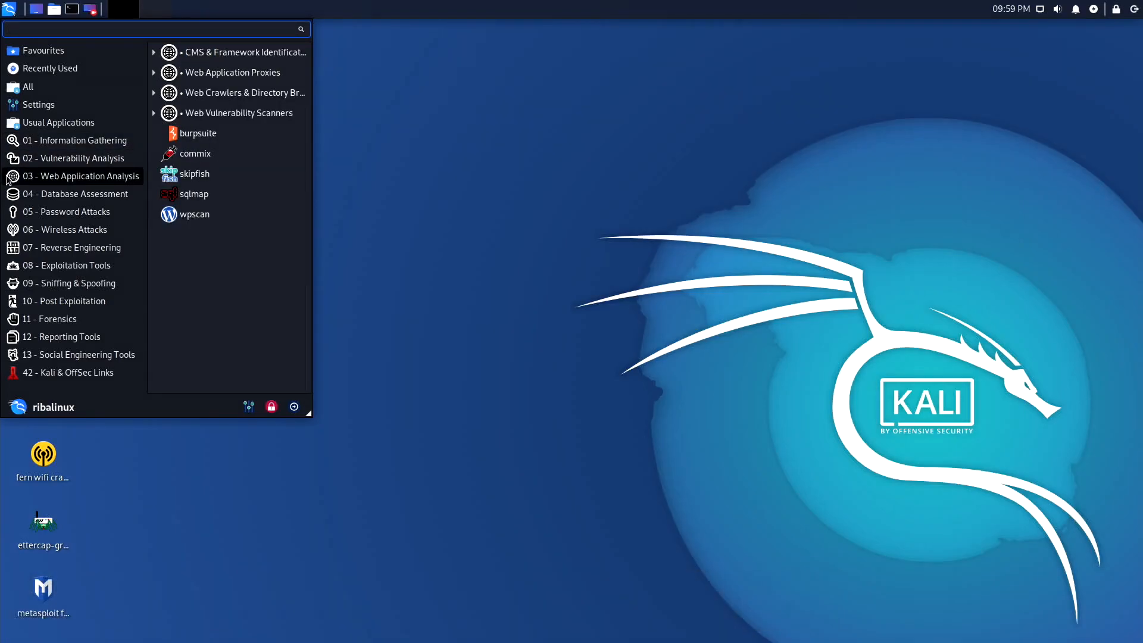
click(8, 198)
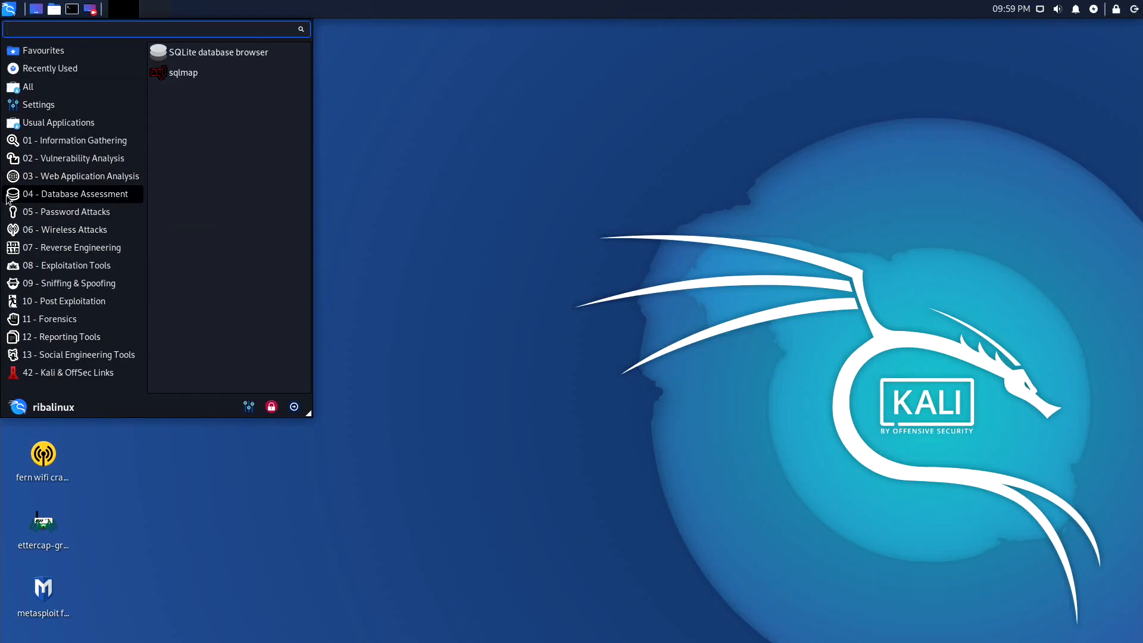
click(10, 214)
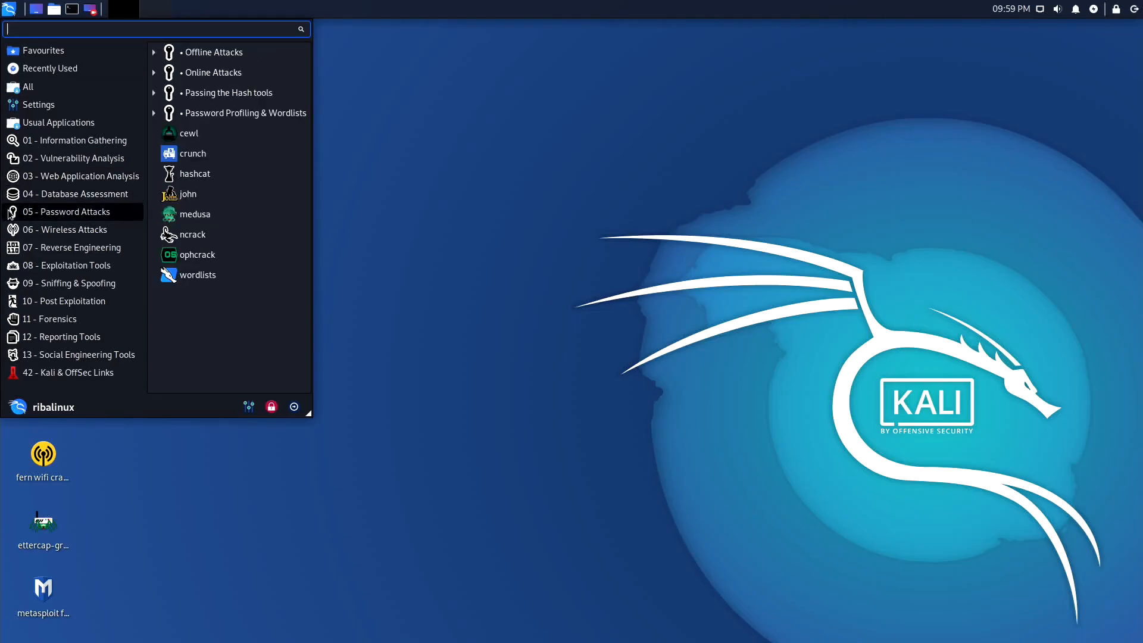
click(12, 230)
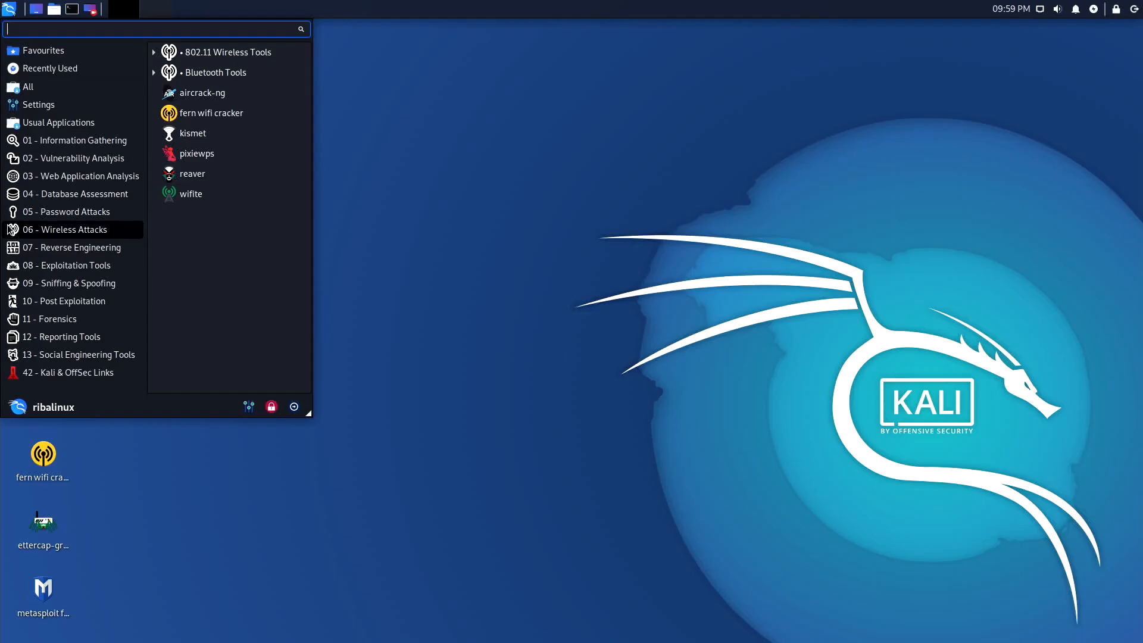
Review the default security tools in the categories from 07 - Reverse Engineering to 13 - Social Engineering Tools
click(11, 251)
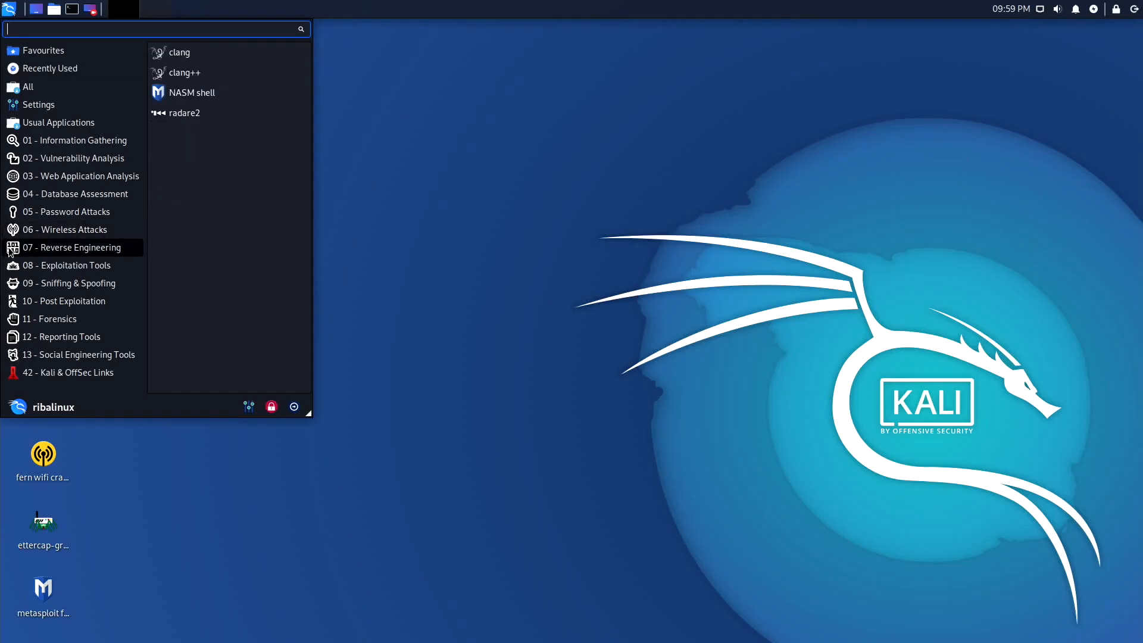
click(10, 267)
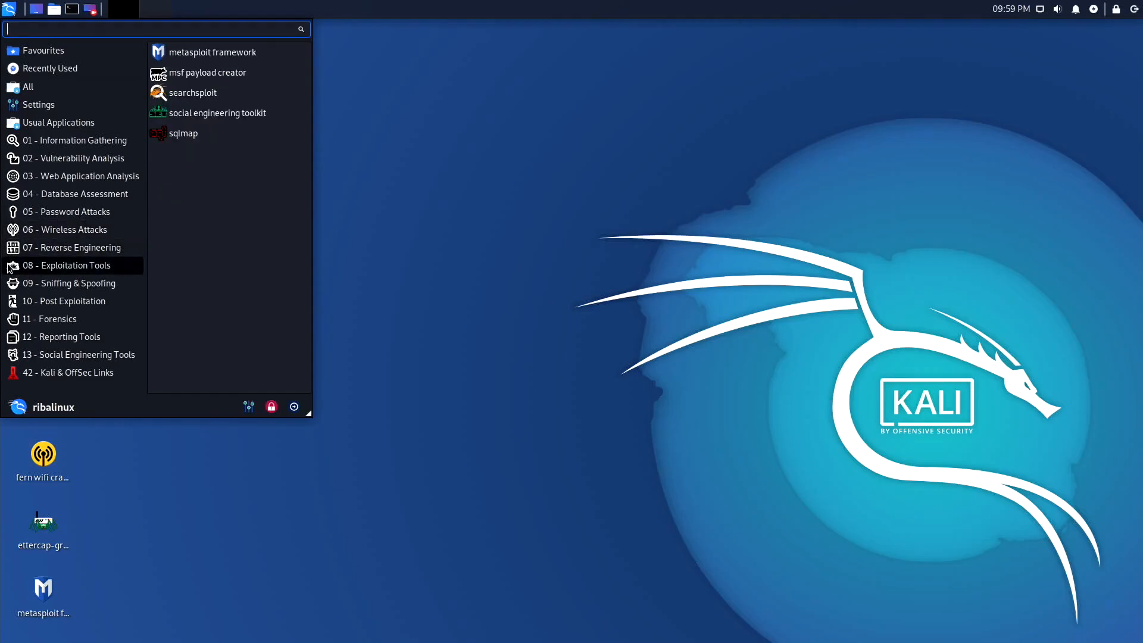
click(9, 285)
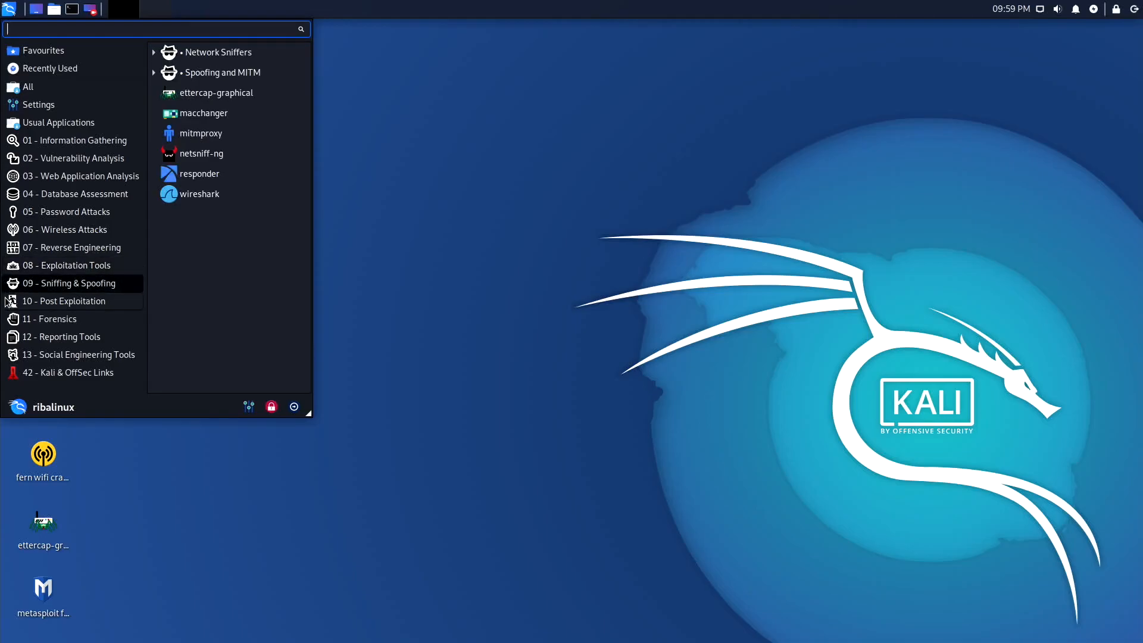
click(8, 302)
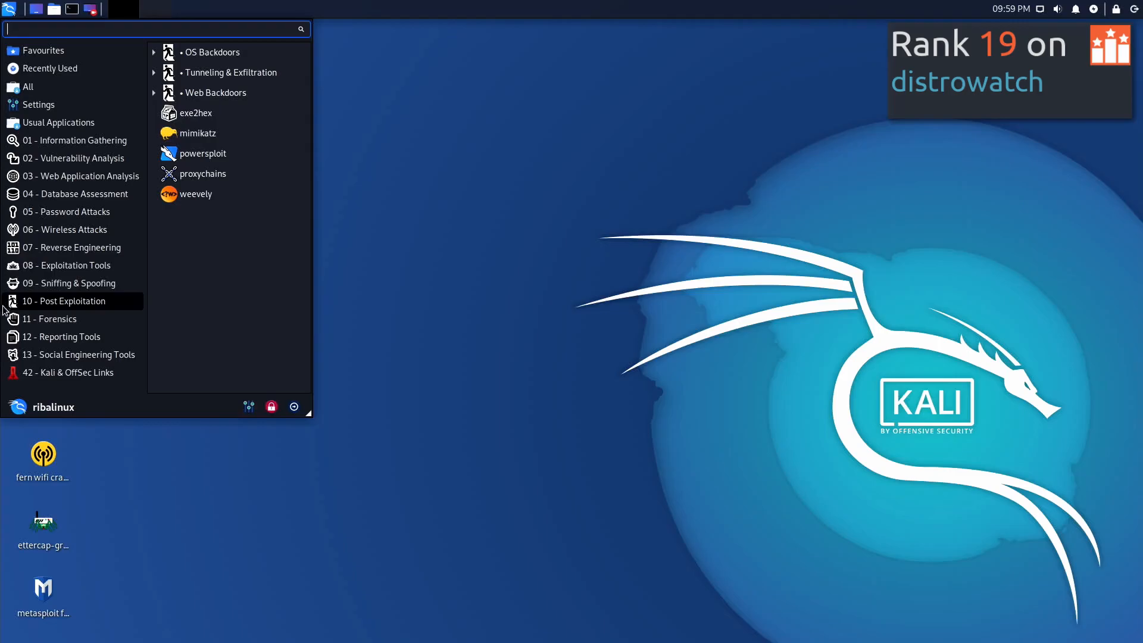
click(7, 320)
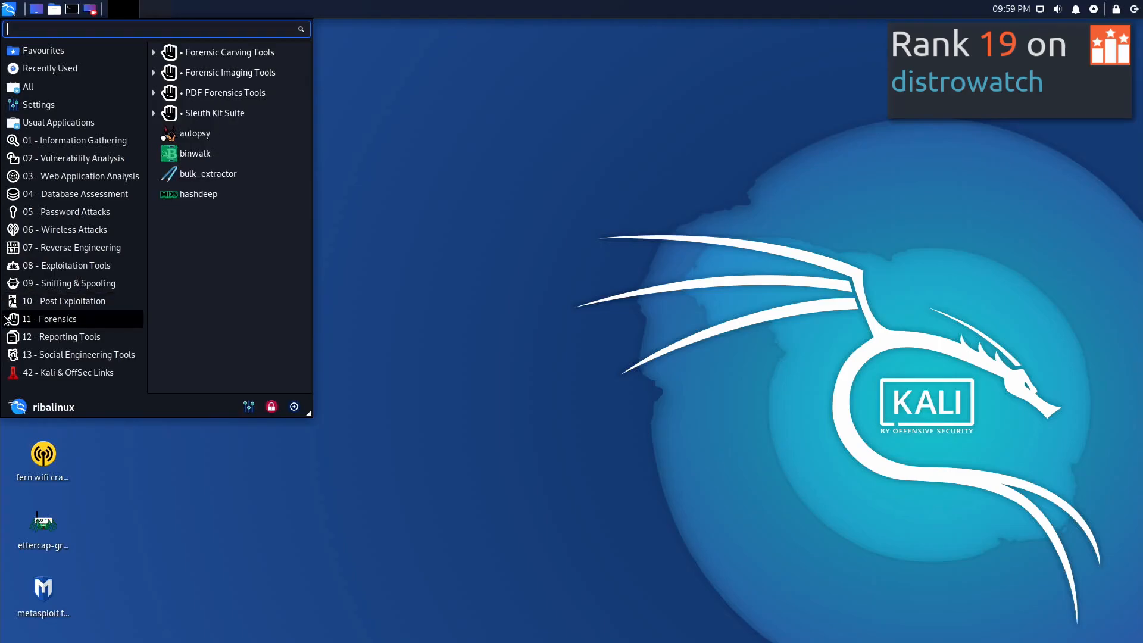
click(10, 337)
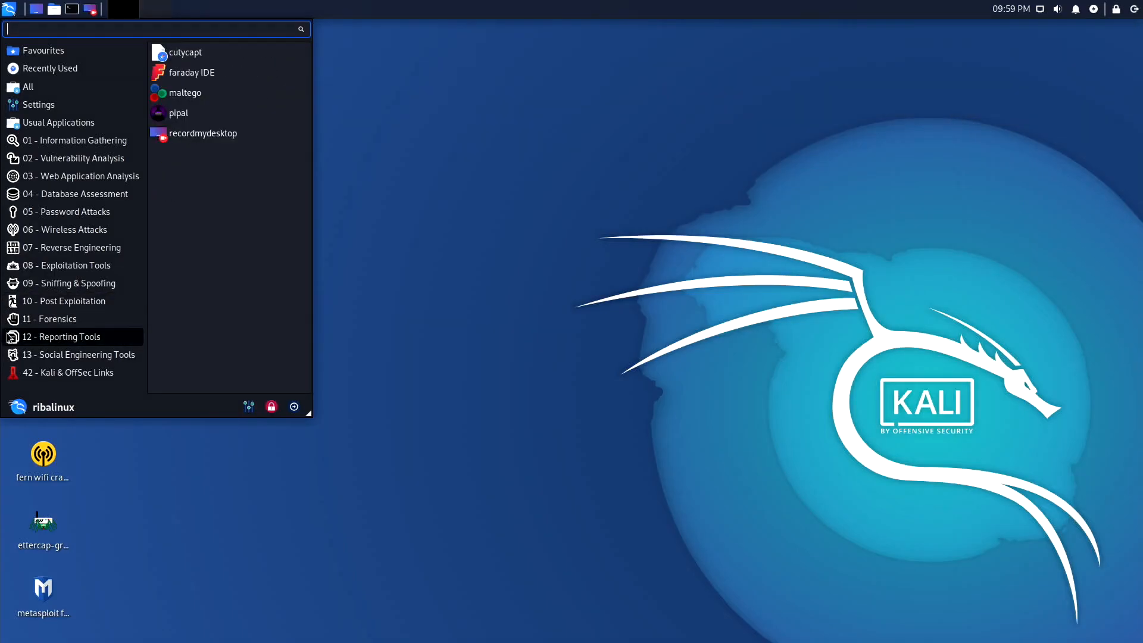
click(10, 355)
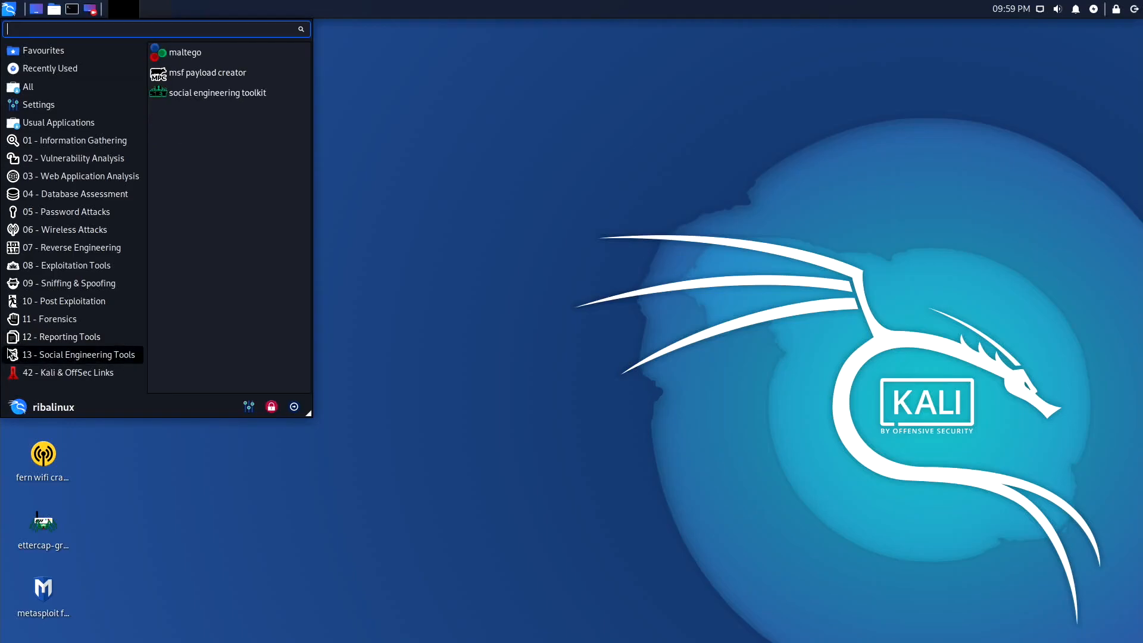
click(418, 128)
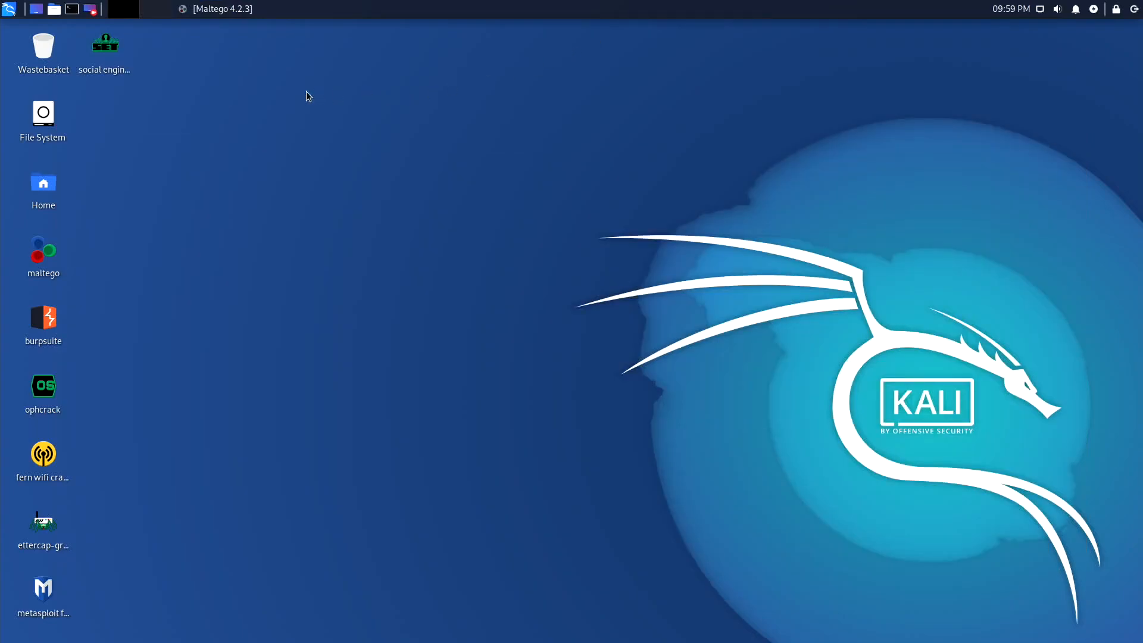
Bring up the Maltego window with its product selection, and exit Maltego
click(225, 9)
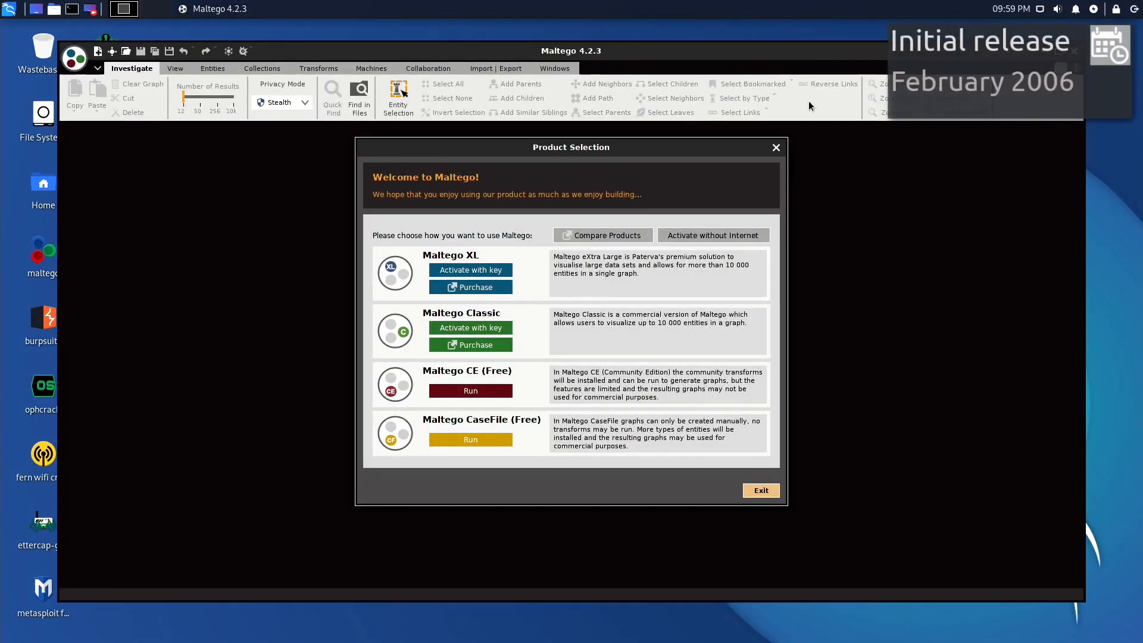
click(762, 490)
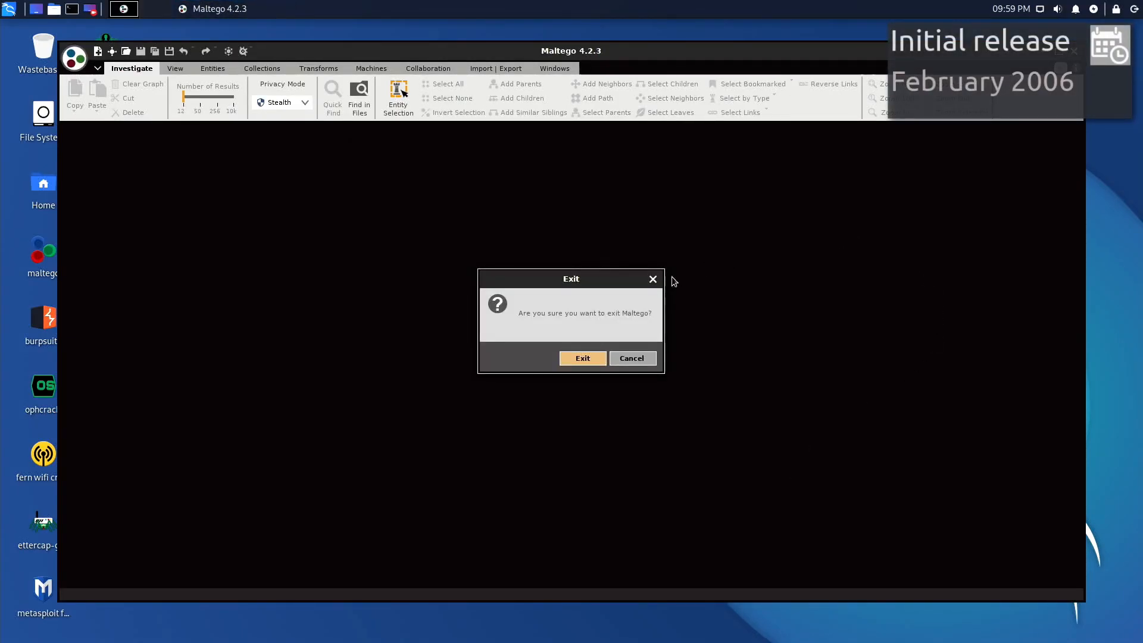
click(572, 358)
Launch Burp Suite with a temporary project and the Burp defaults, view its dashboard, and close it
double_click(43, 318)
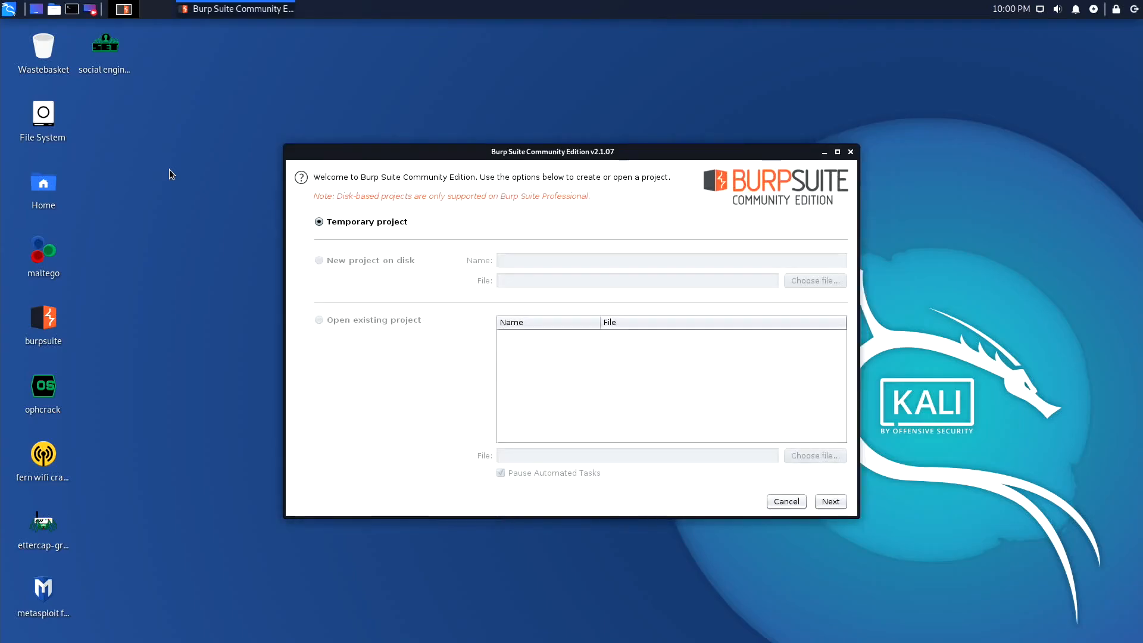
click(829, 501)
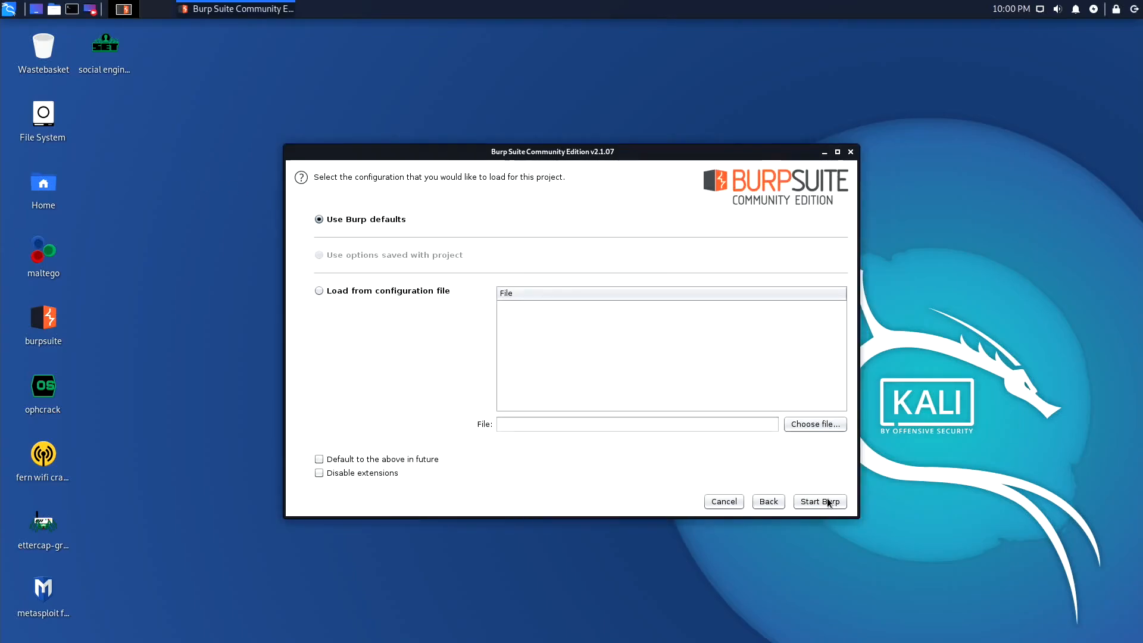
click(827, 502)
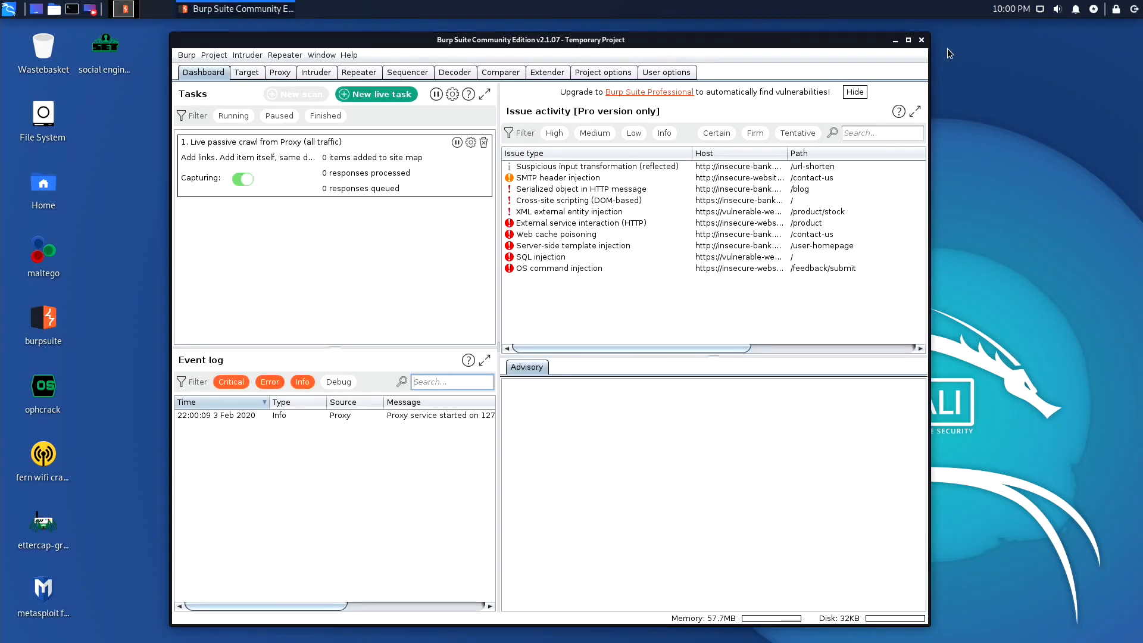
click(924, 39)
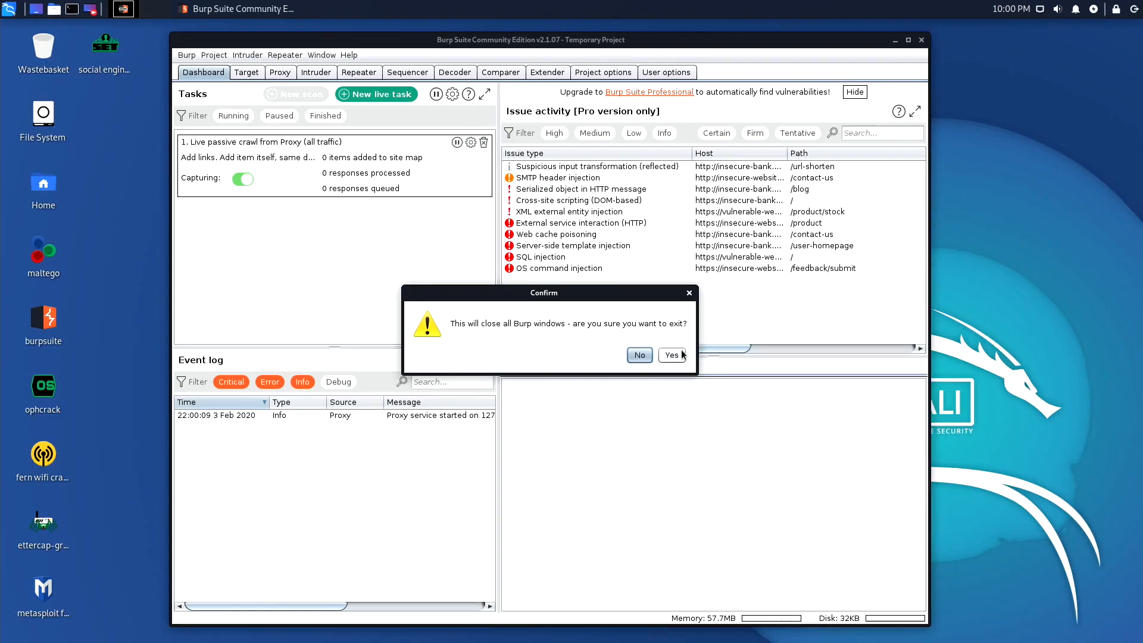
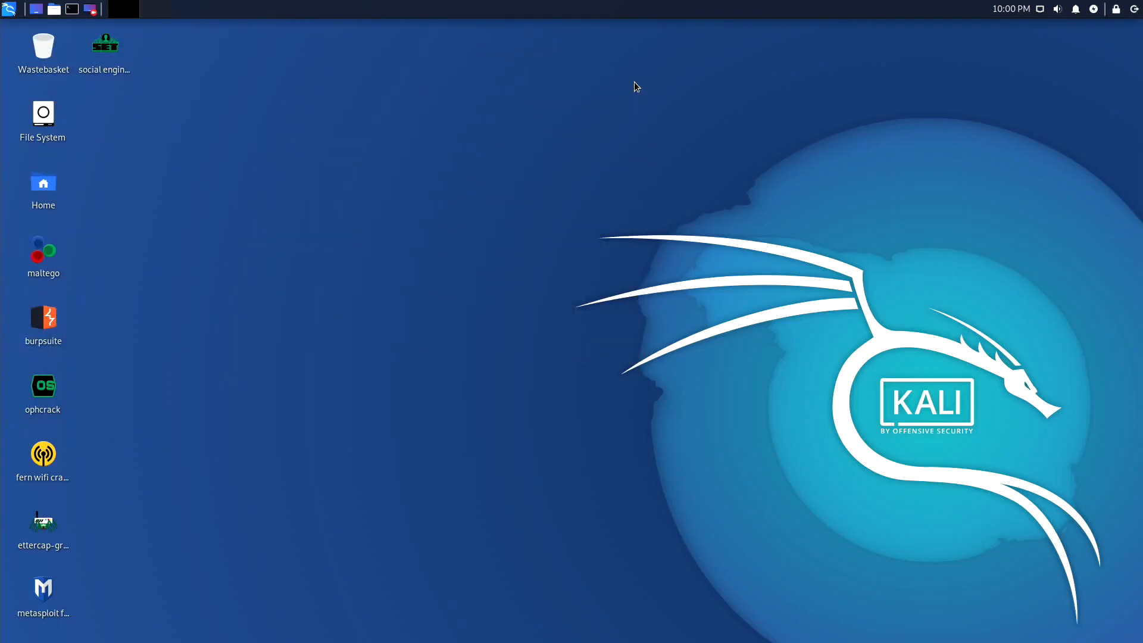
View the Ettercap setup window and close it, and start the Metasploit Framework console, entering the sudo password
double_click(62, 518)
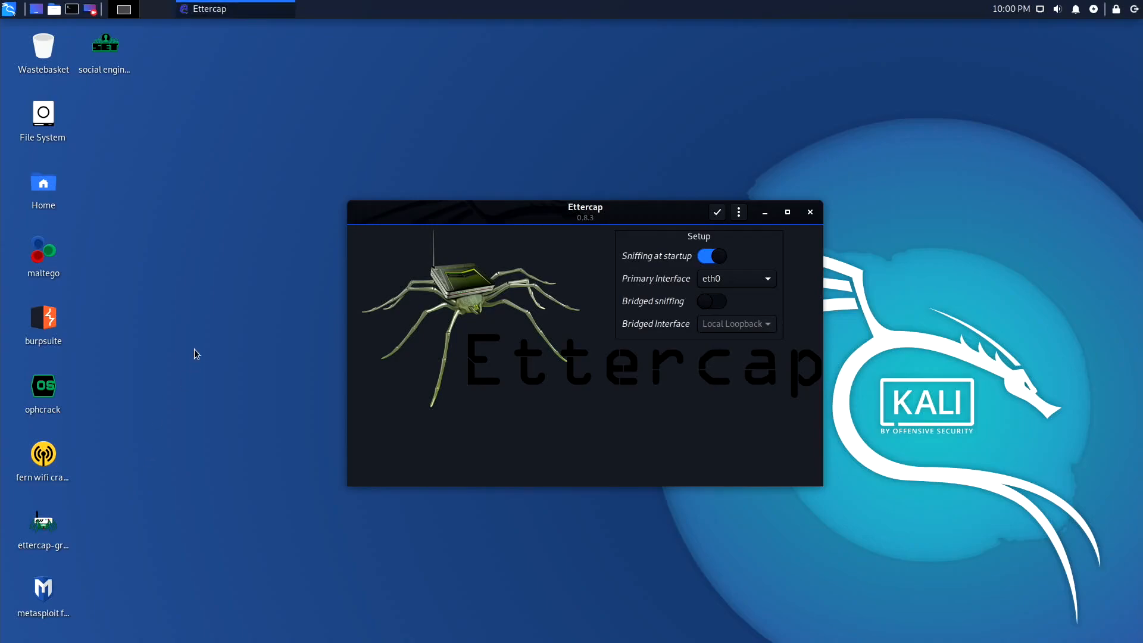
click(810, 212)
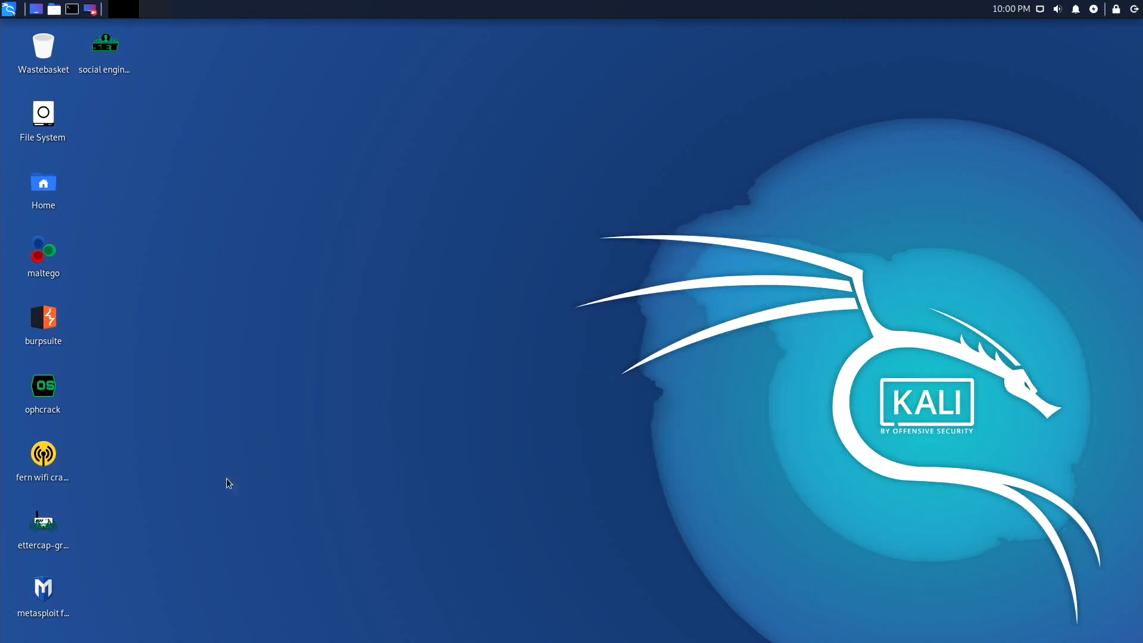
double_click(45, 587)
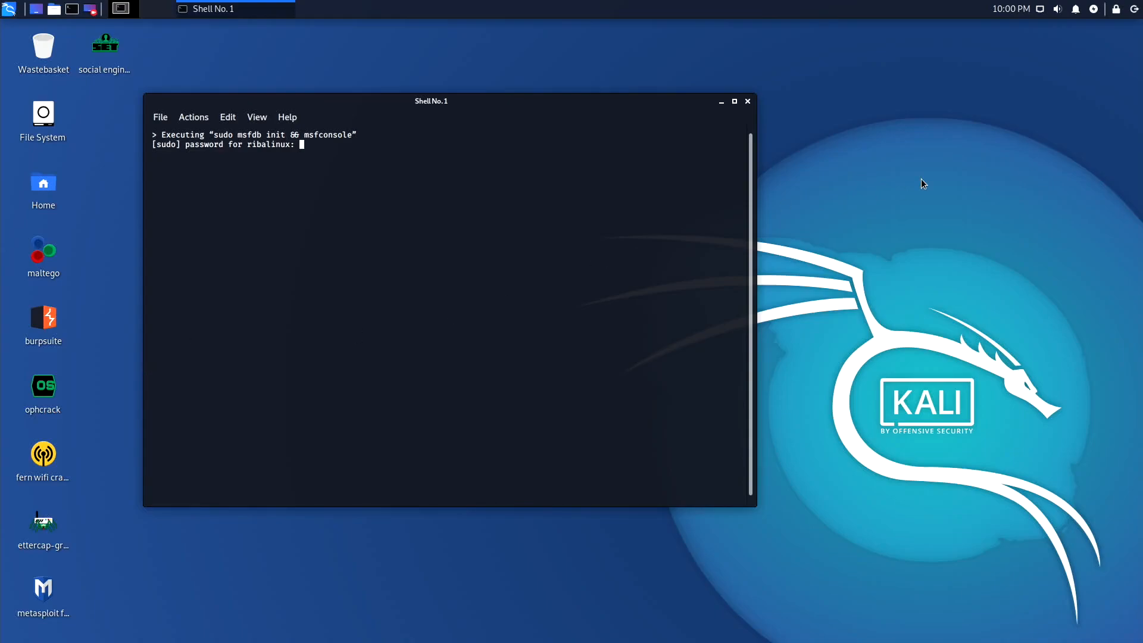
key(Return)
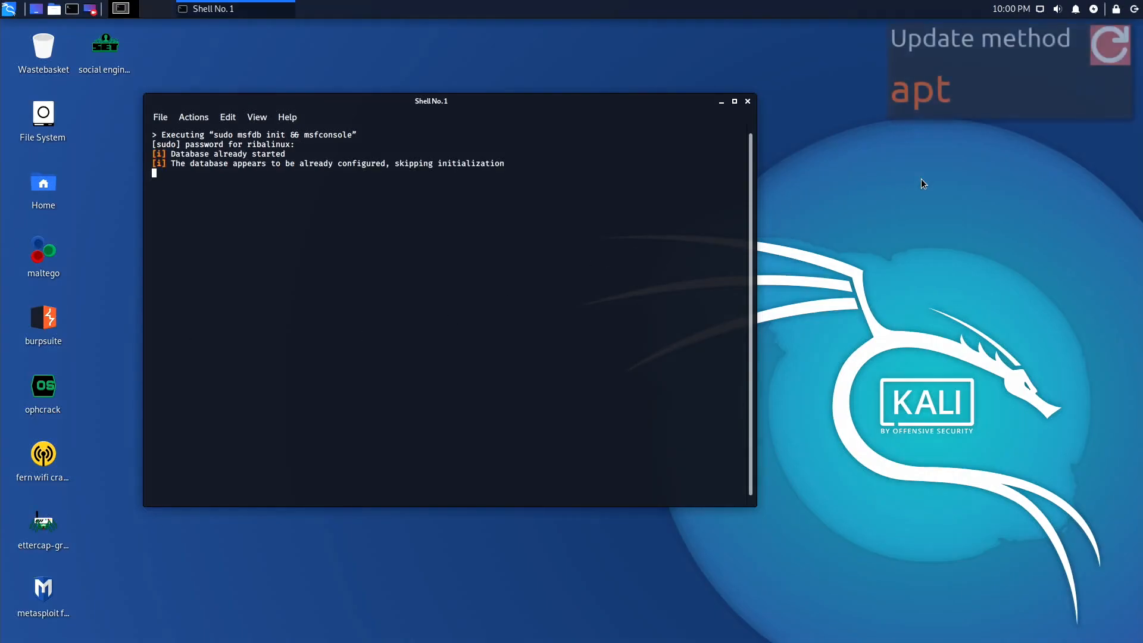
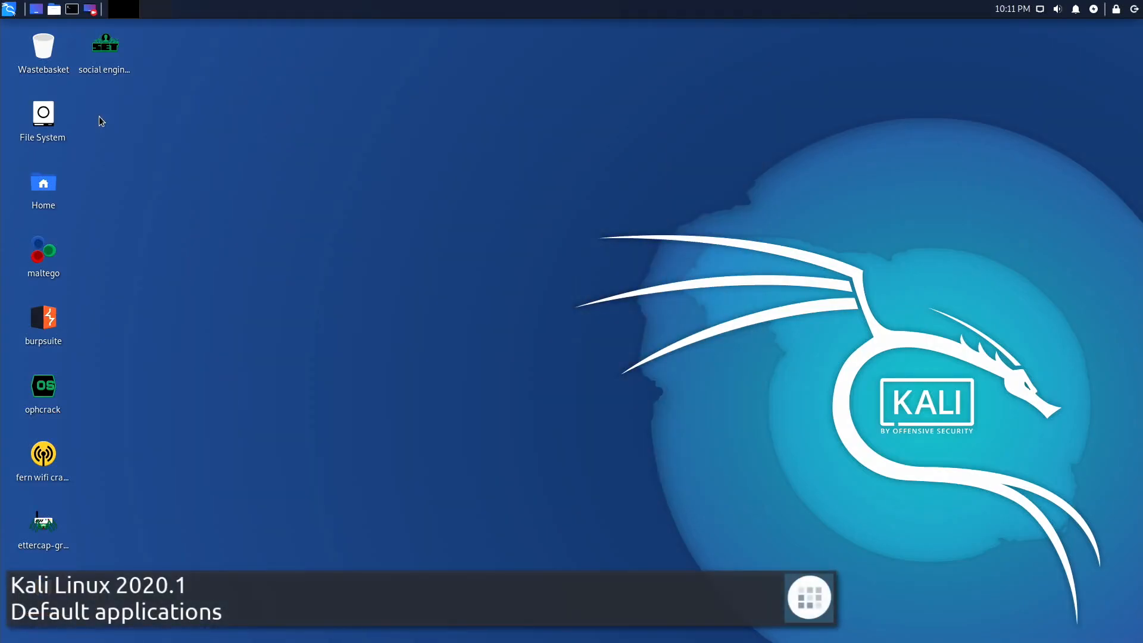
Launch CherryTree from the Accessories category of the usual applications, view its window, and close it
click(9, 9)
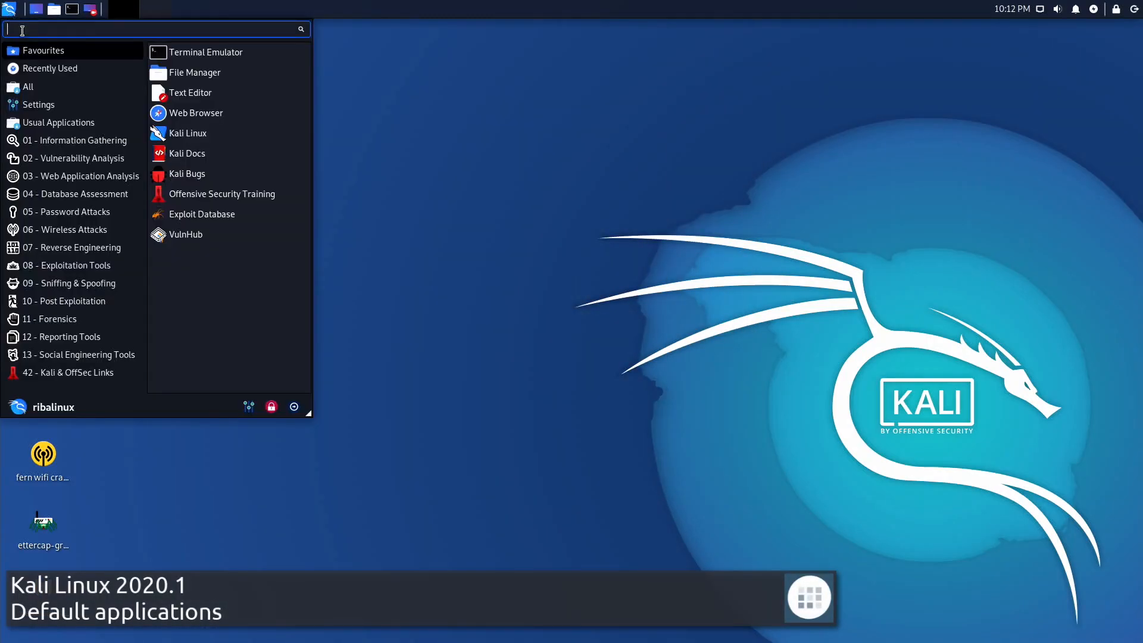
click(37, 122)
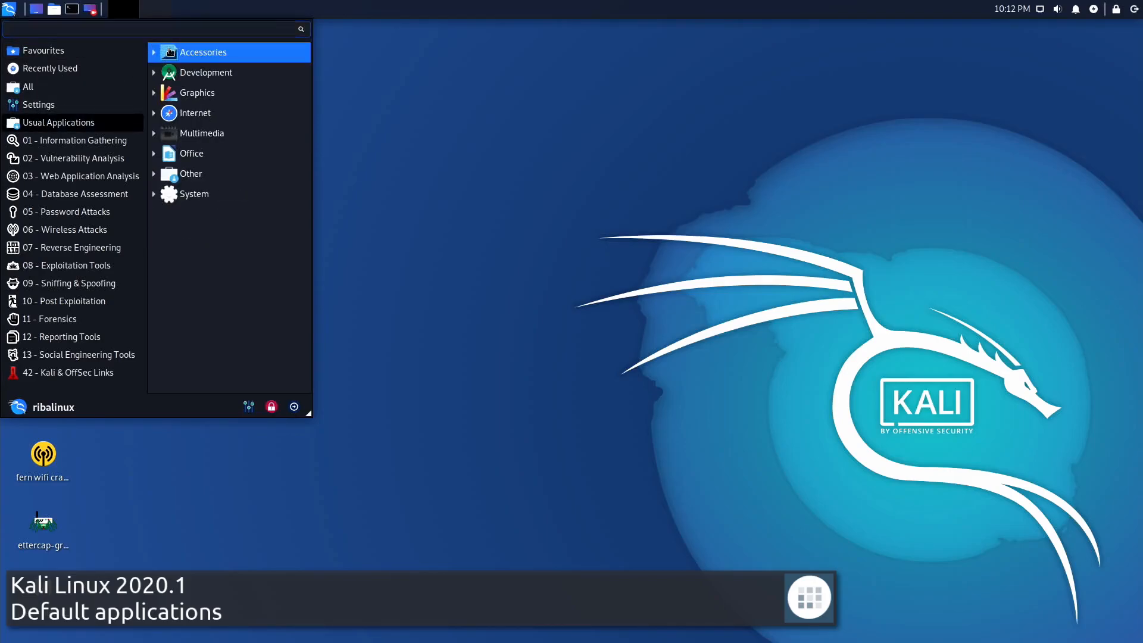
click(178, 52)
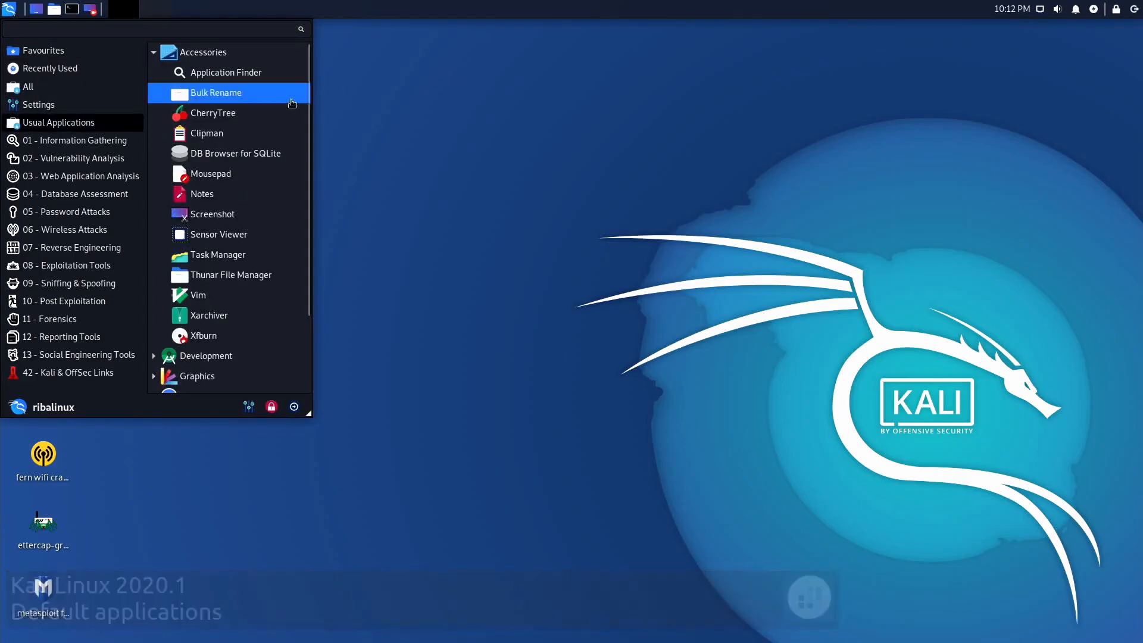
click(268, 112)
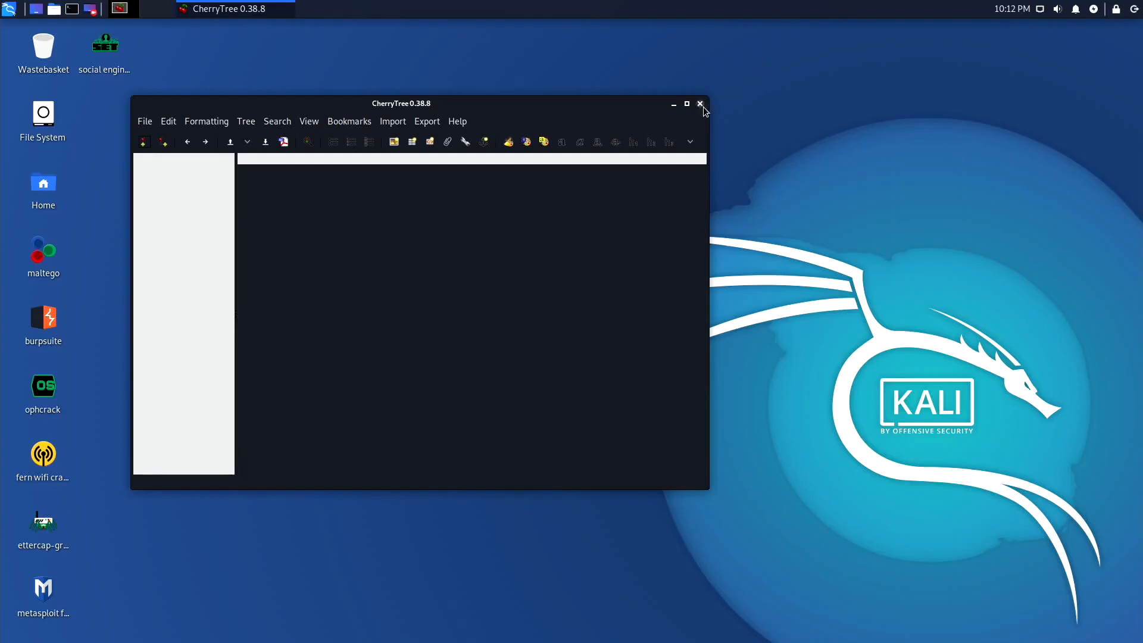
click(700, 104)
Launch the SQLite database browser from the Development category, and close it
click(8, 9)
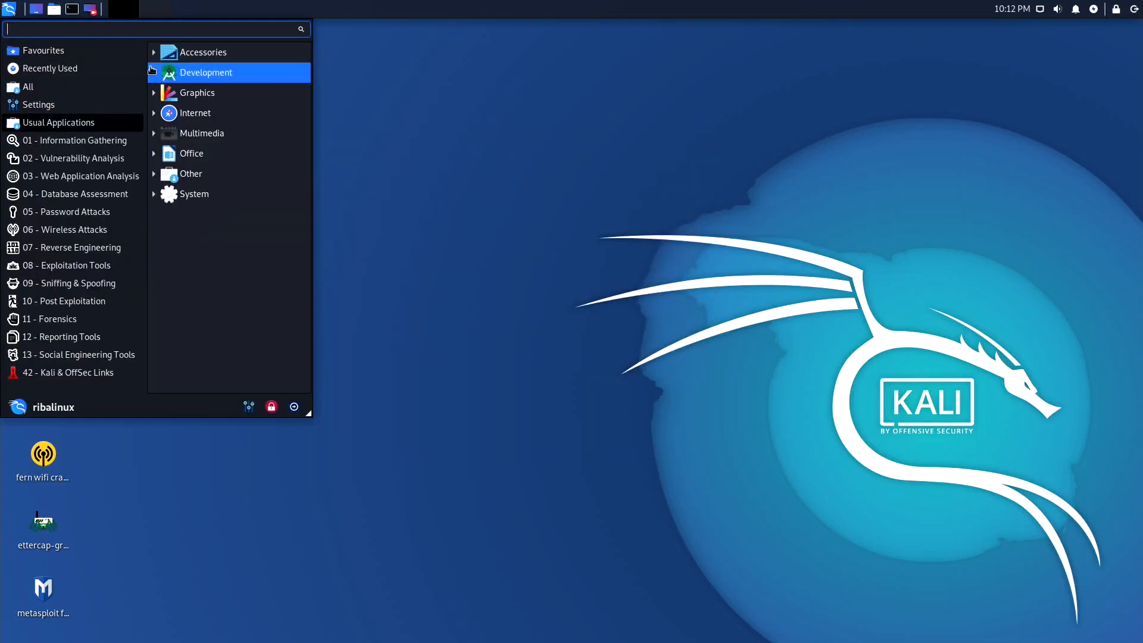
click(154, 72)
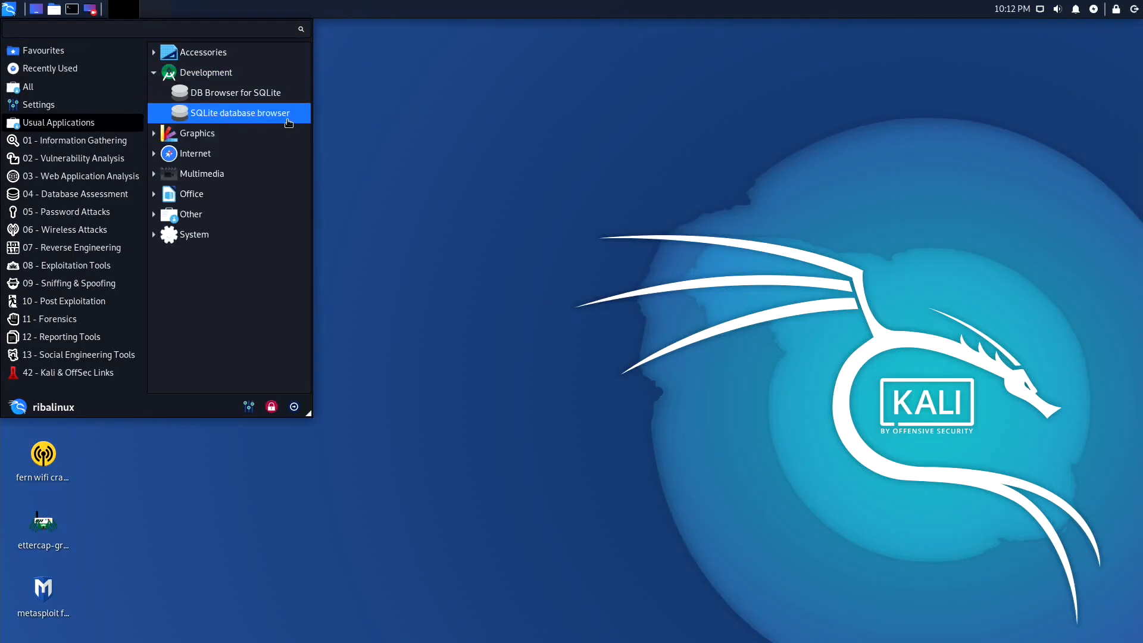
click(250, 112)
click(798, 104)
Launch Ristretto Image Viewer from the Graphics category of the usual applications, and close it
click(8, 8)
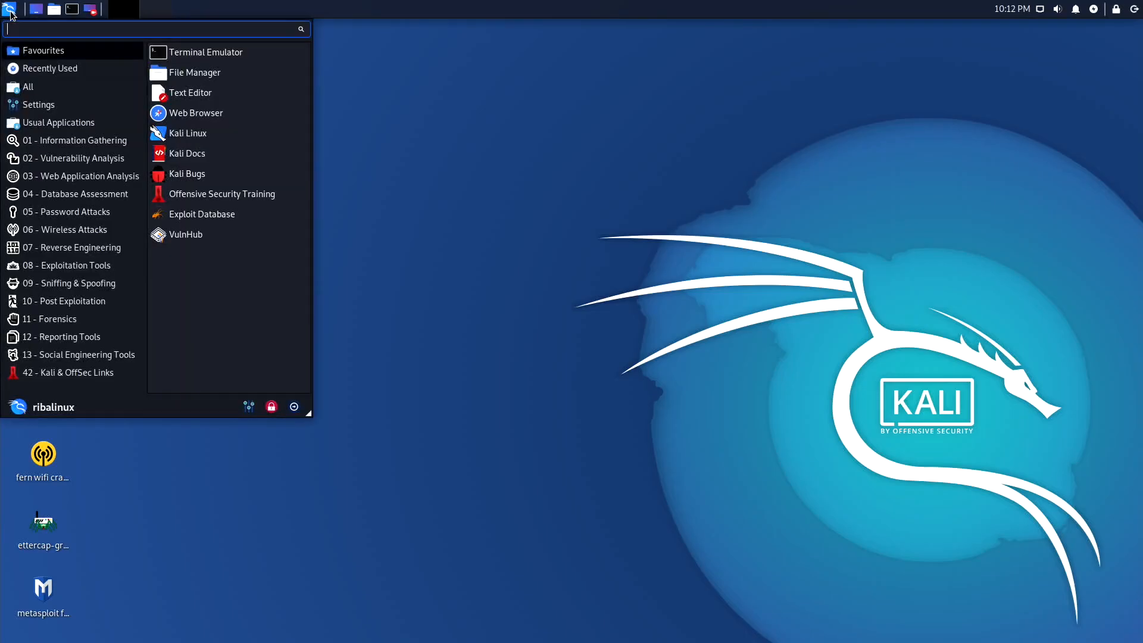
click(25, 124)
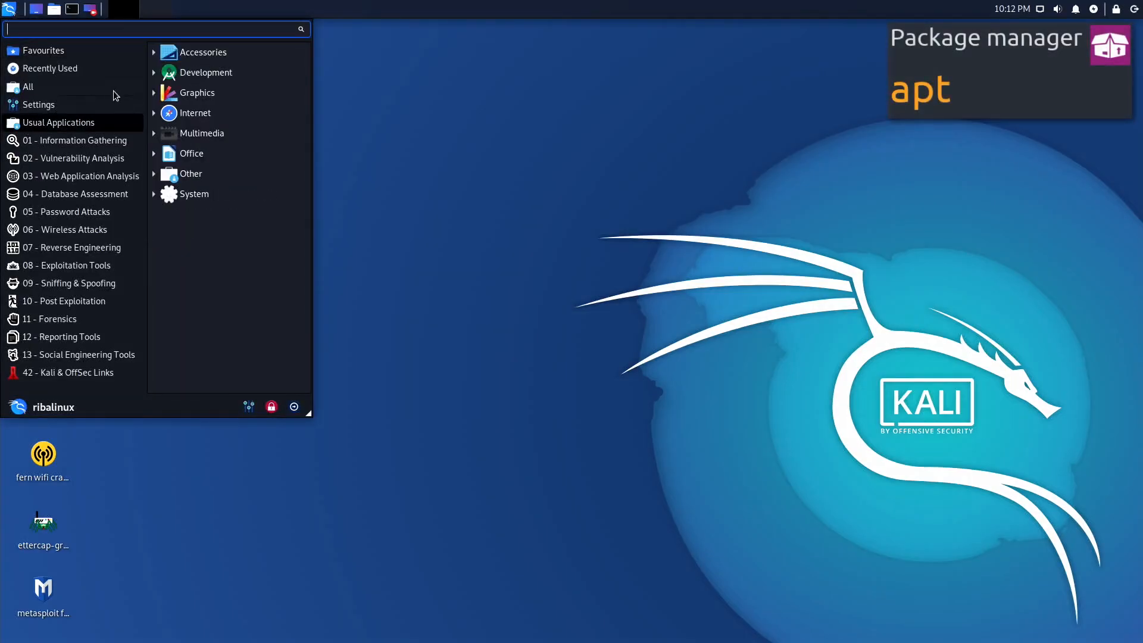
click(190, 92)
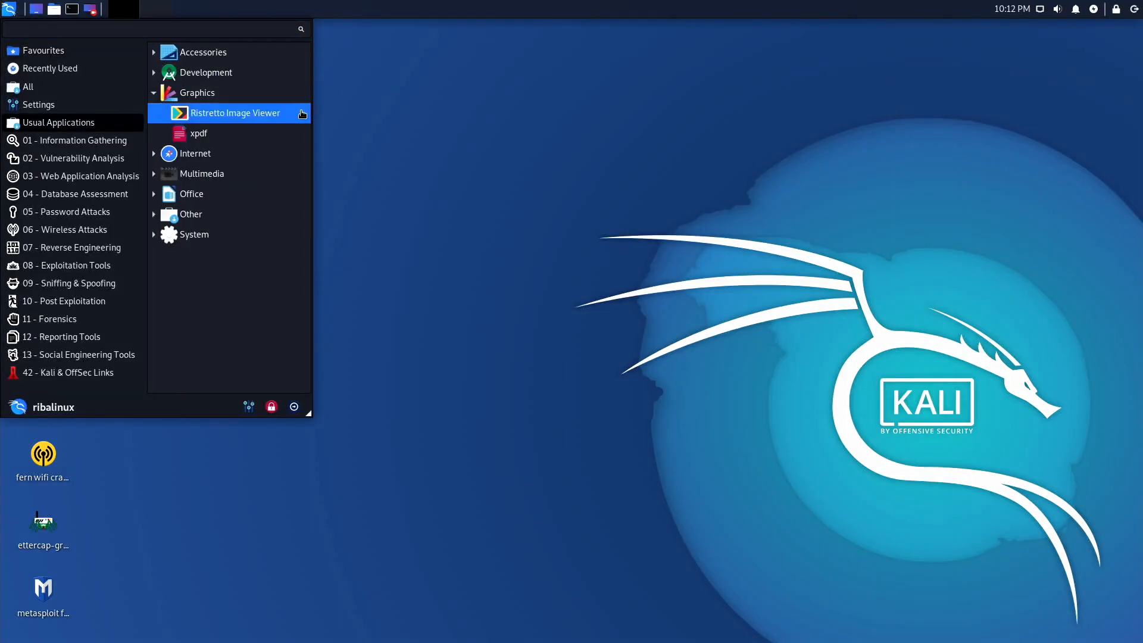
click(235, 112)
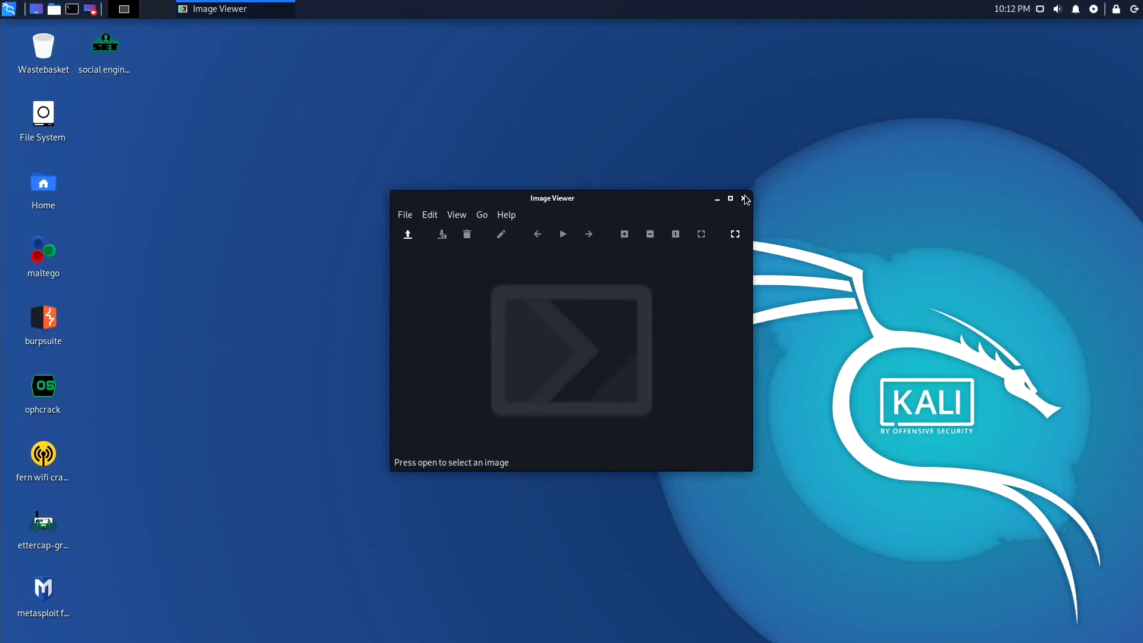
click(743, 198)
Launch Firefox ESR from the Internet category, view the Kali Linux home page, and close the browser
click(9, 8)
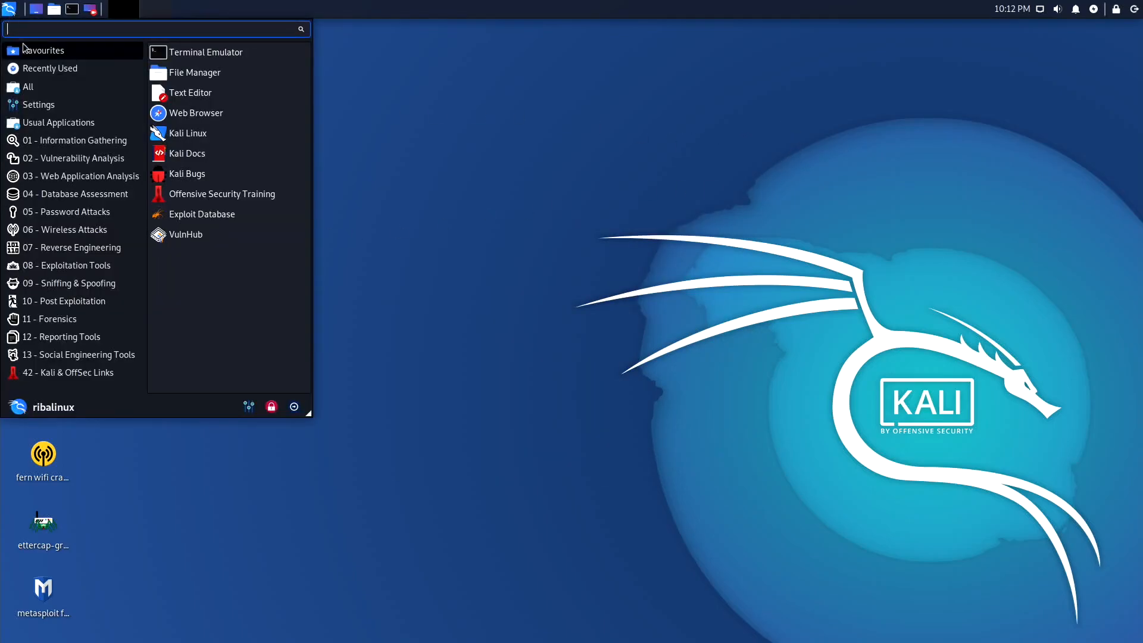
click(36, 125)
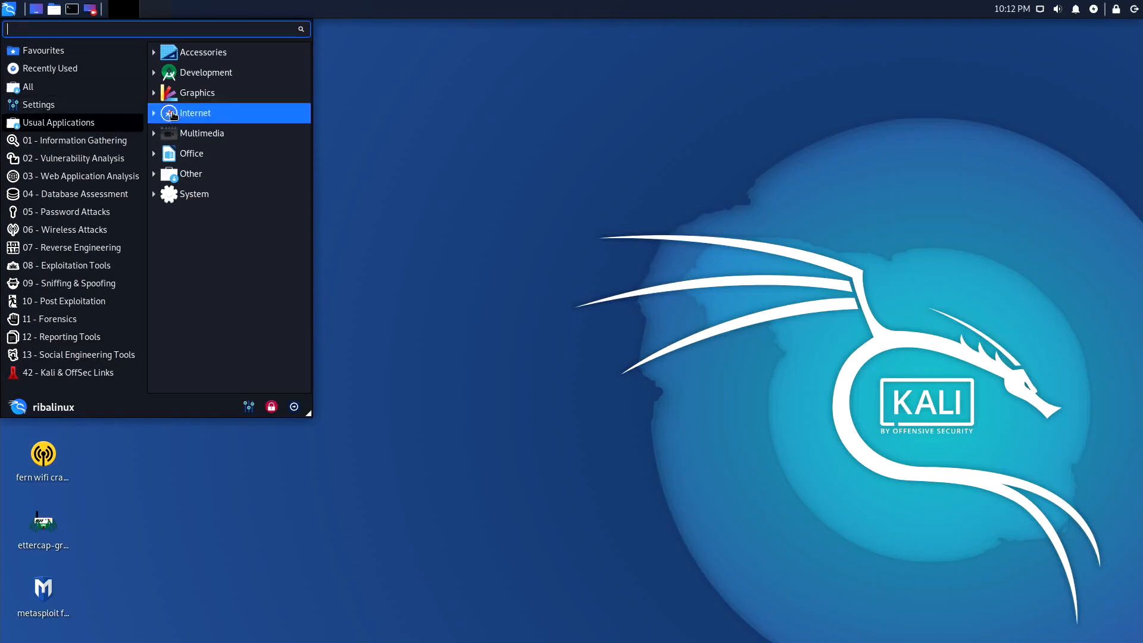
click(197, 113)
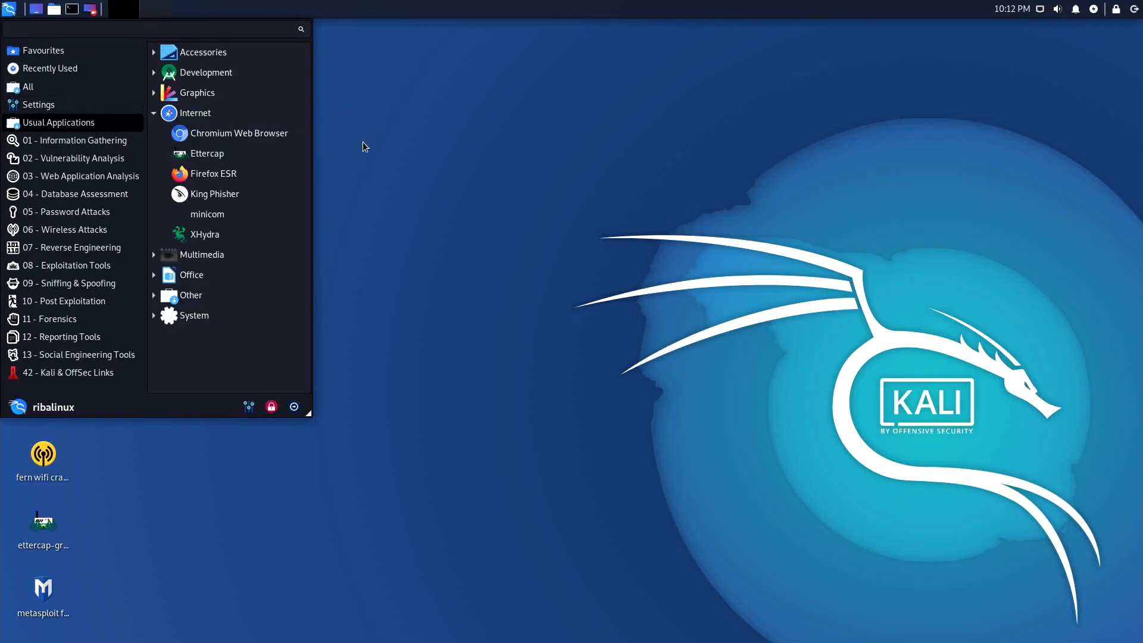
click(213, 174)
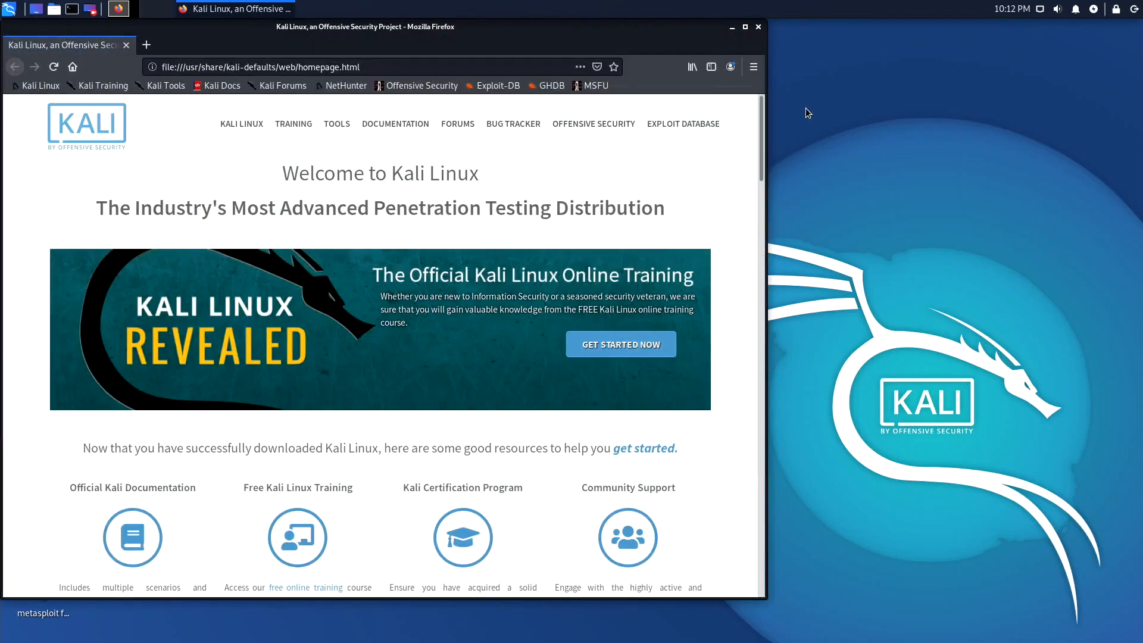
click(758, 27)
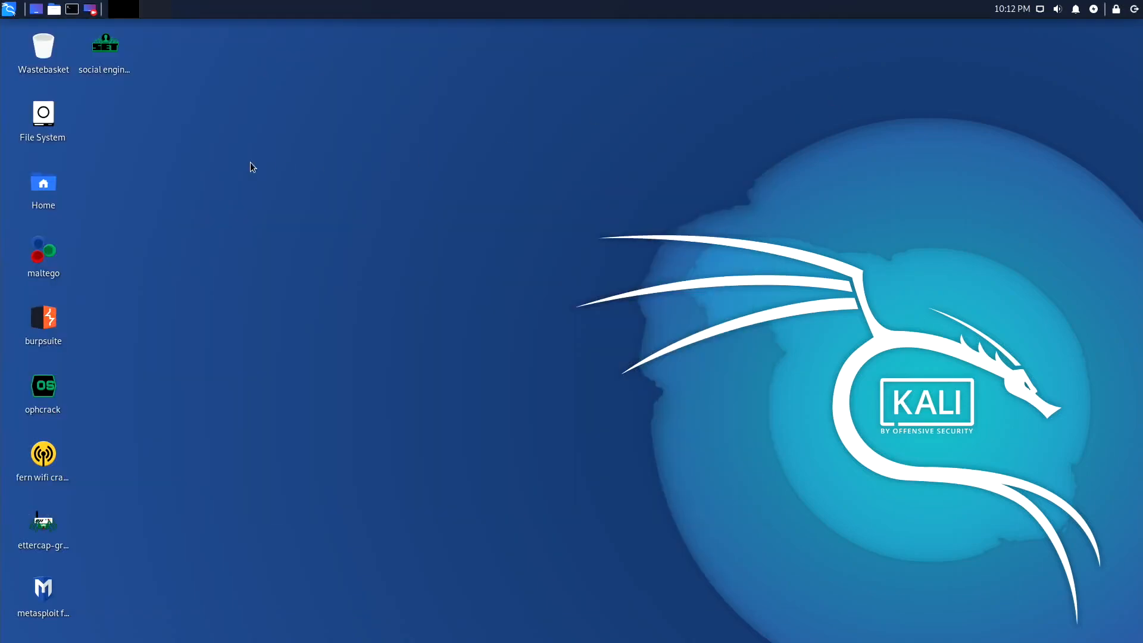
Launch Parole Media Player from the Multimedia category of the usual applications, and close it
click(8, 10)
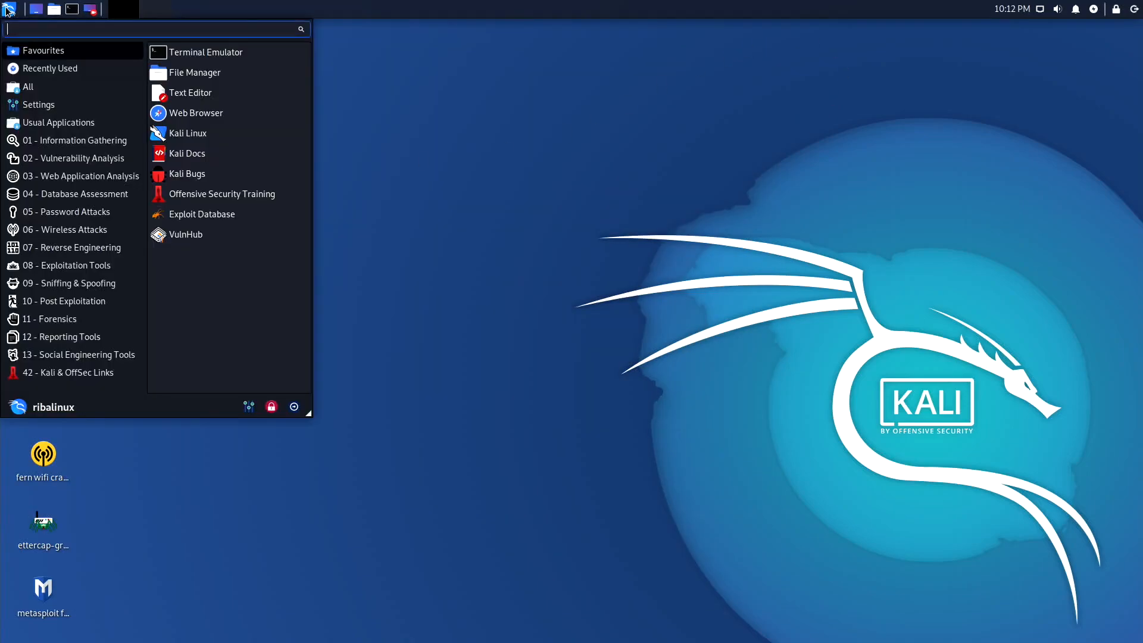
click(21, 123)
click(202, 132)
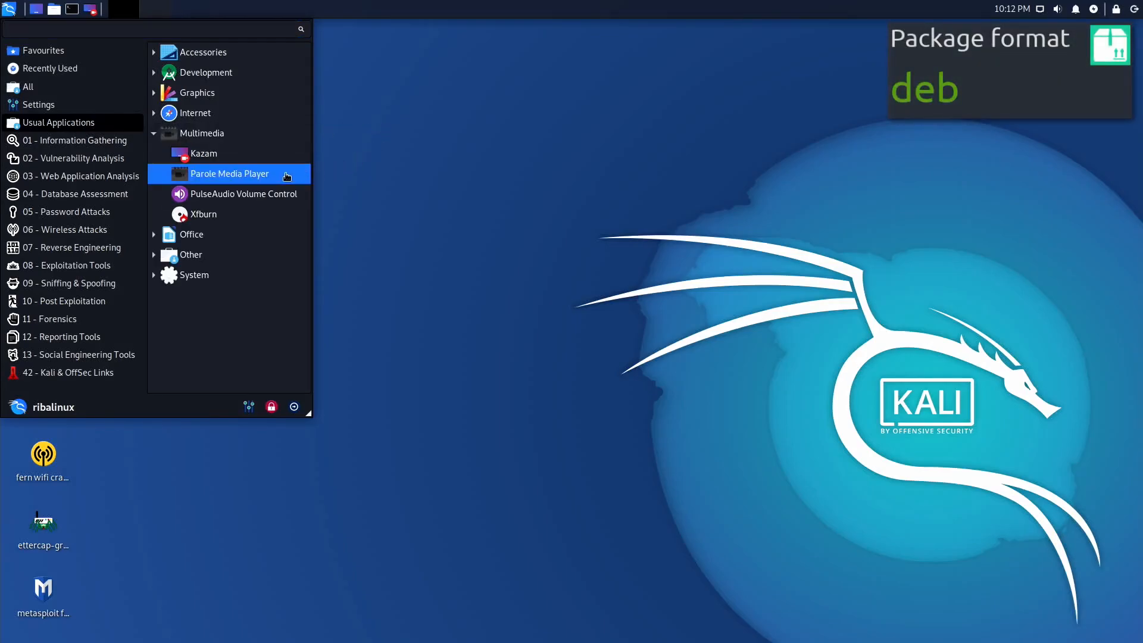
click(229, 173)
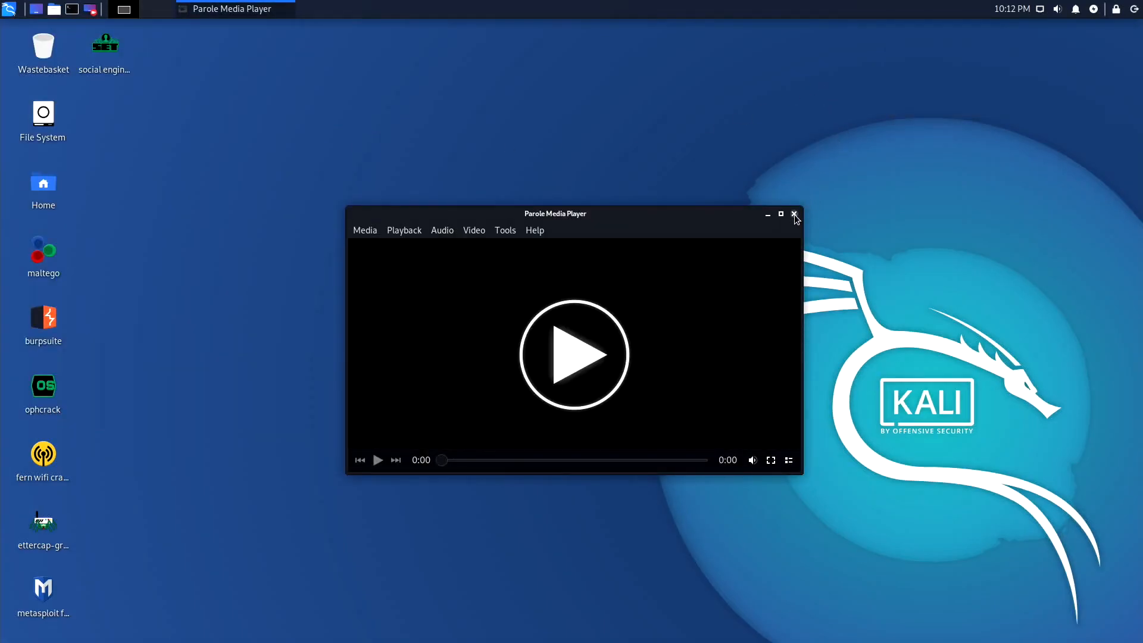
click(794, 215)
Launch Dictionary from the Office category of the usual applications, and close it
click(10, 9)
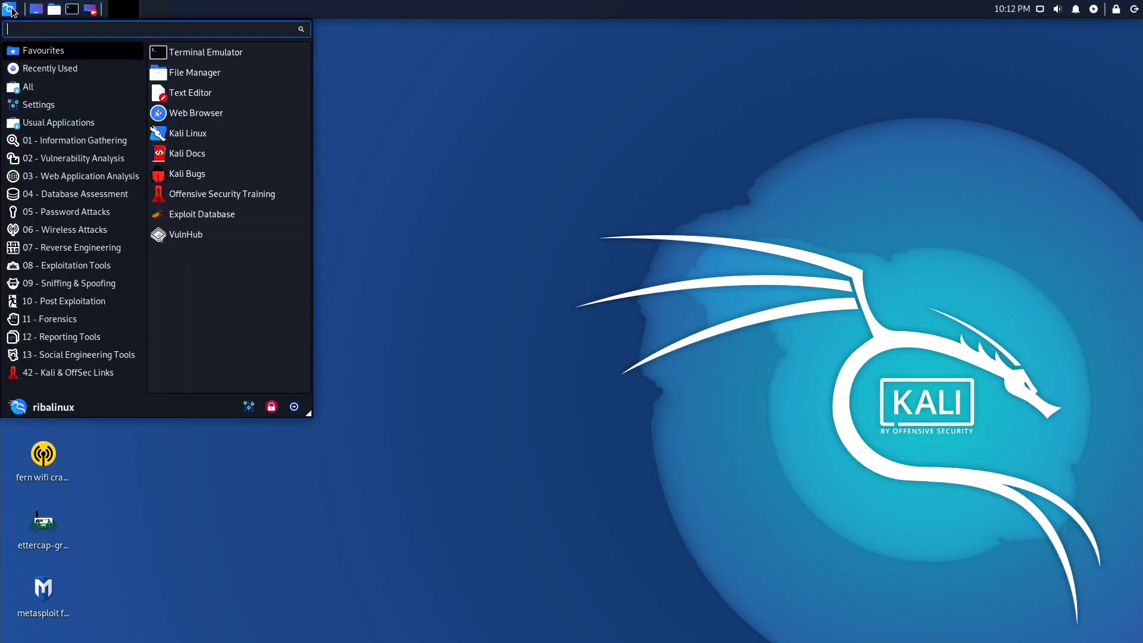
click(31, 122)
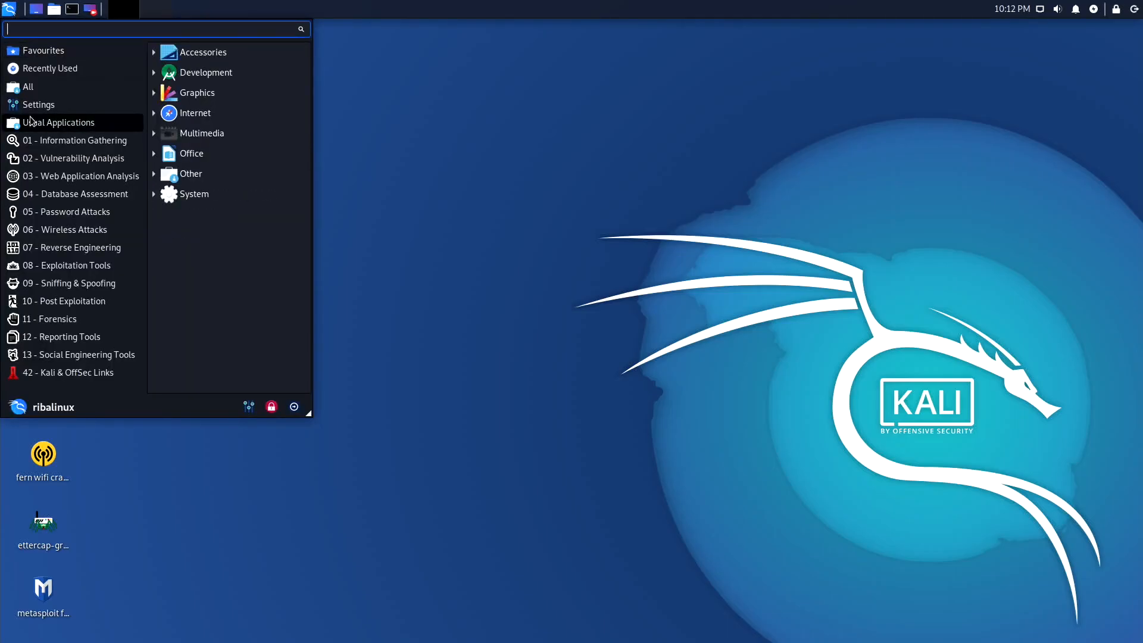
click(190, 153)
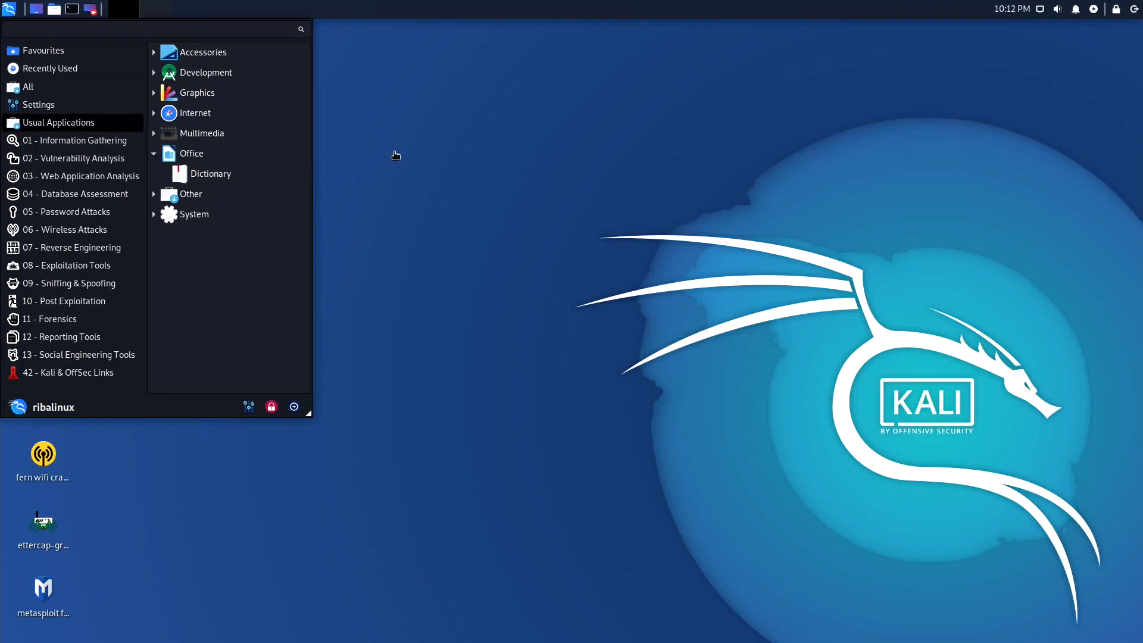
click(274, 179)
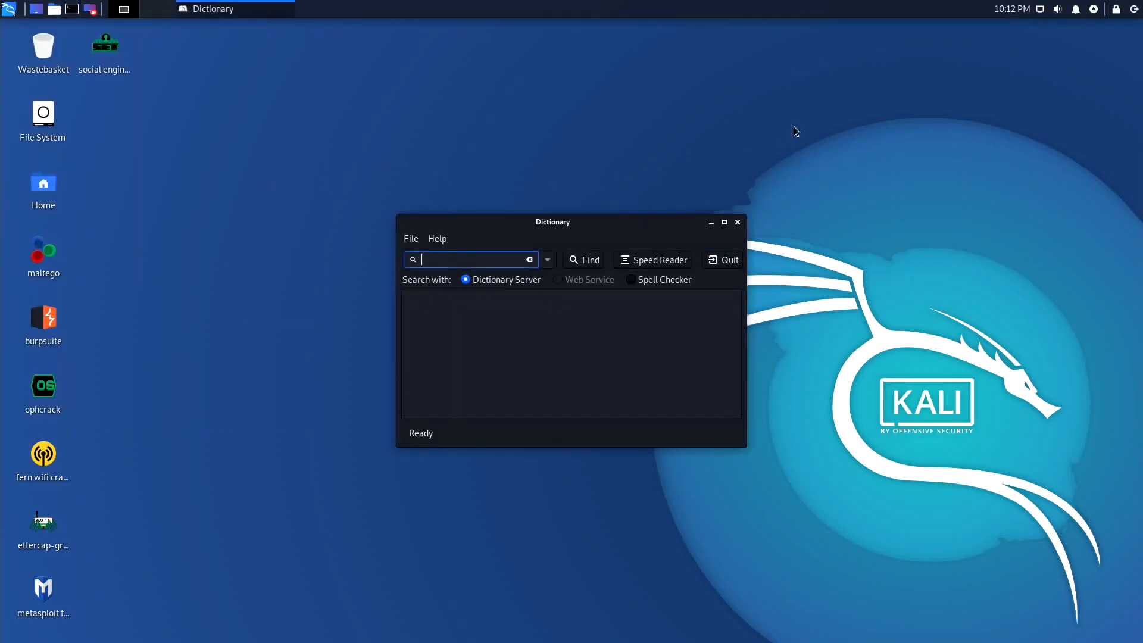
click(738, 222)
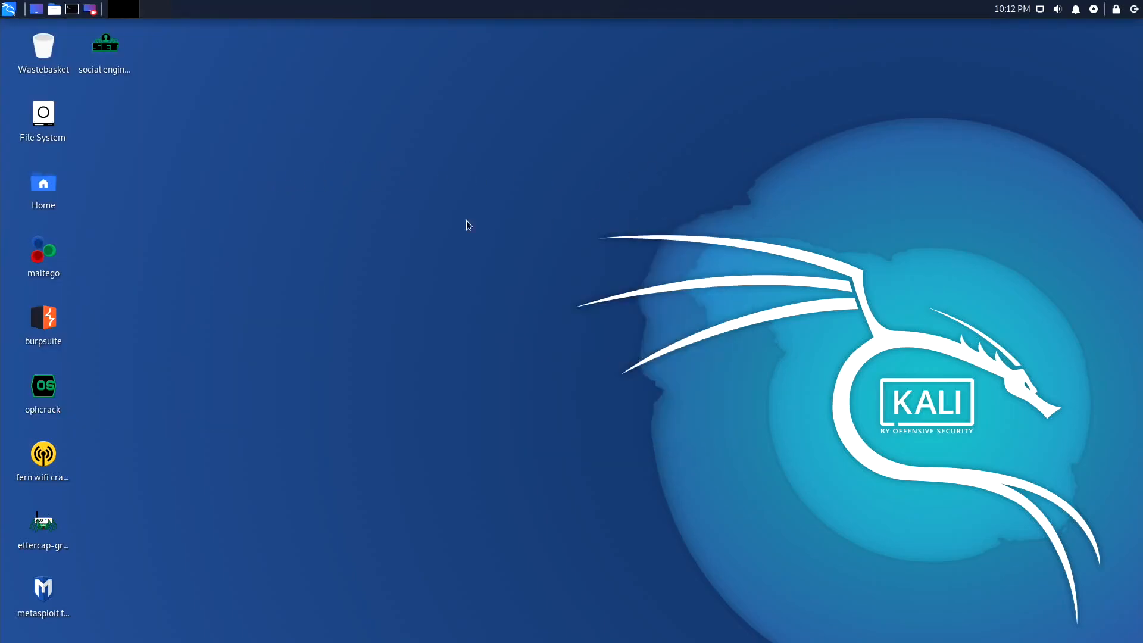
Launch Text Editor from the Other category of the usual applications, and close the empty document
click(11, 9)
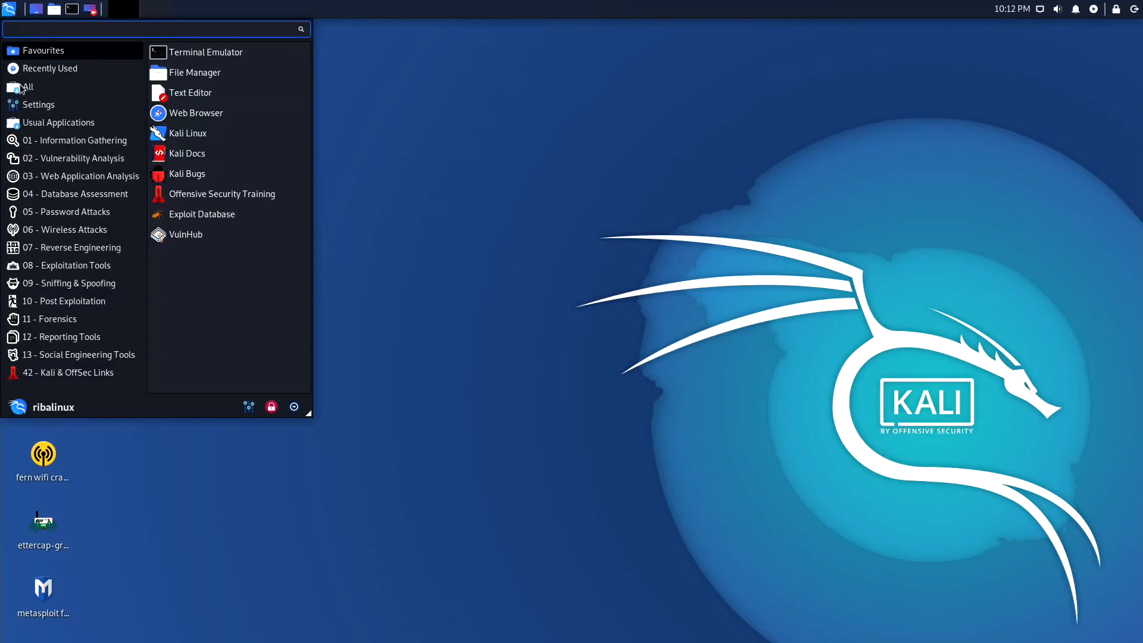
click(28, 121)
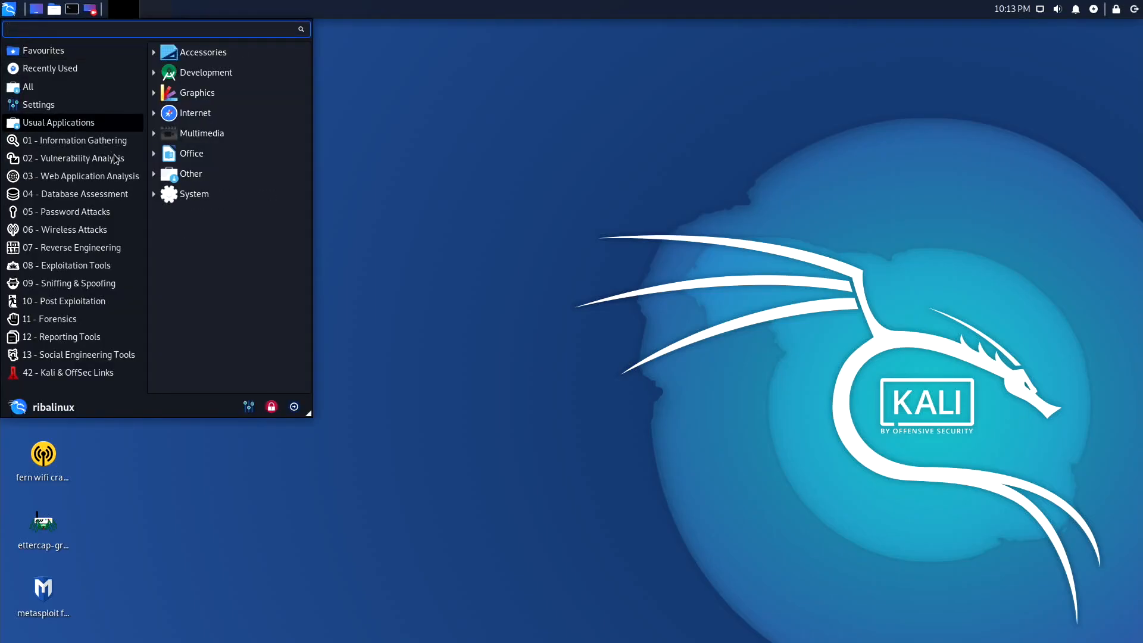
click(191, 173)
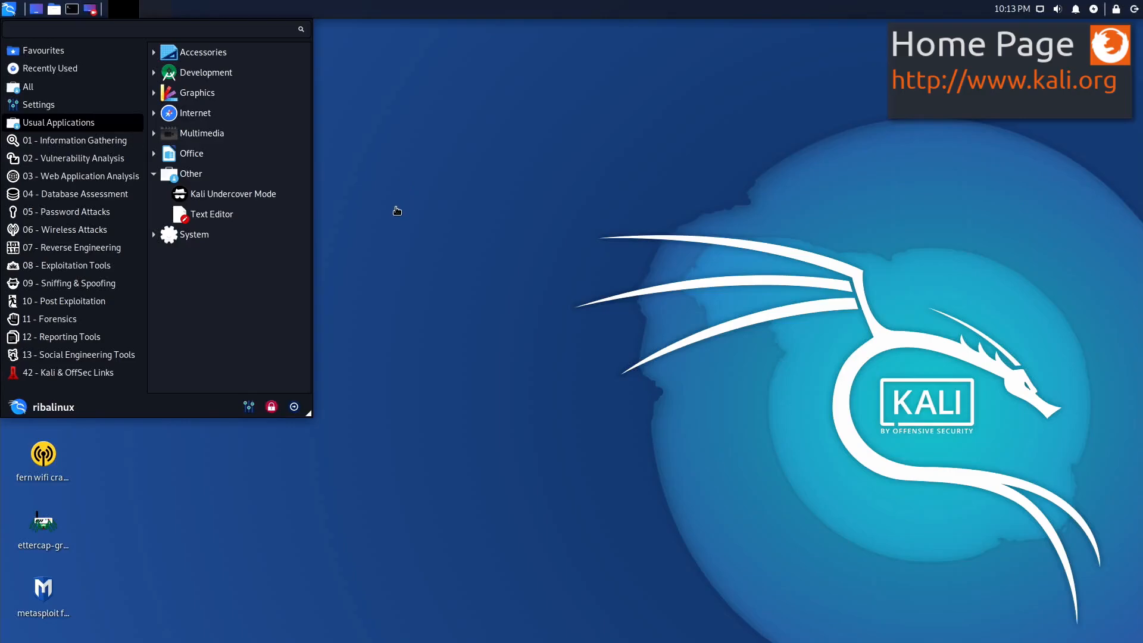
click(294, 214)
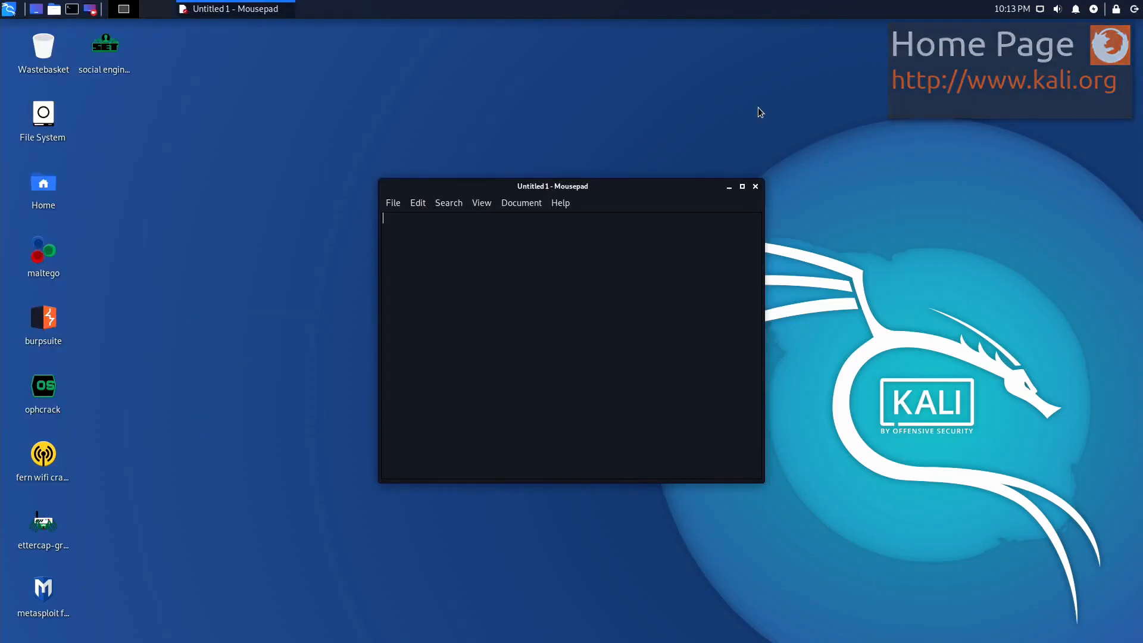
click(756, 187)
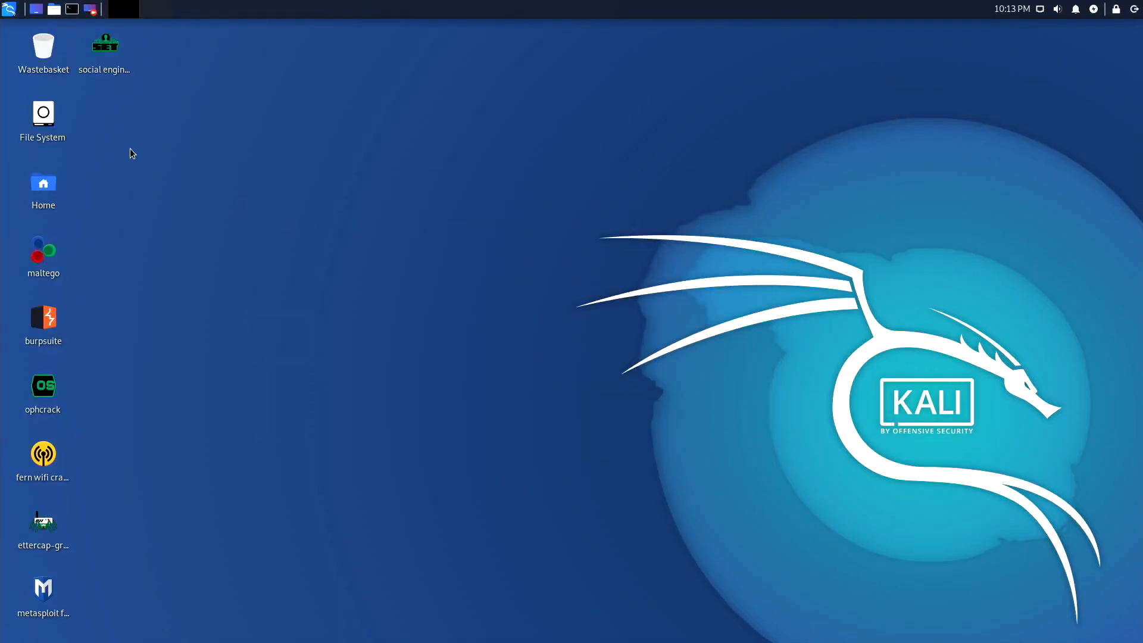
Launch Print Settings from the System category of the usual applications, and close it
click(8, 9)
click(42, 124)
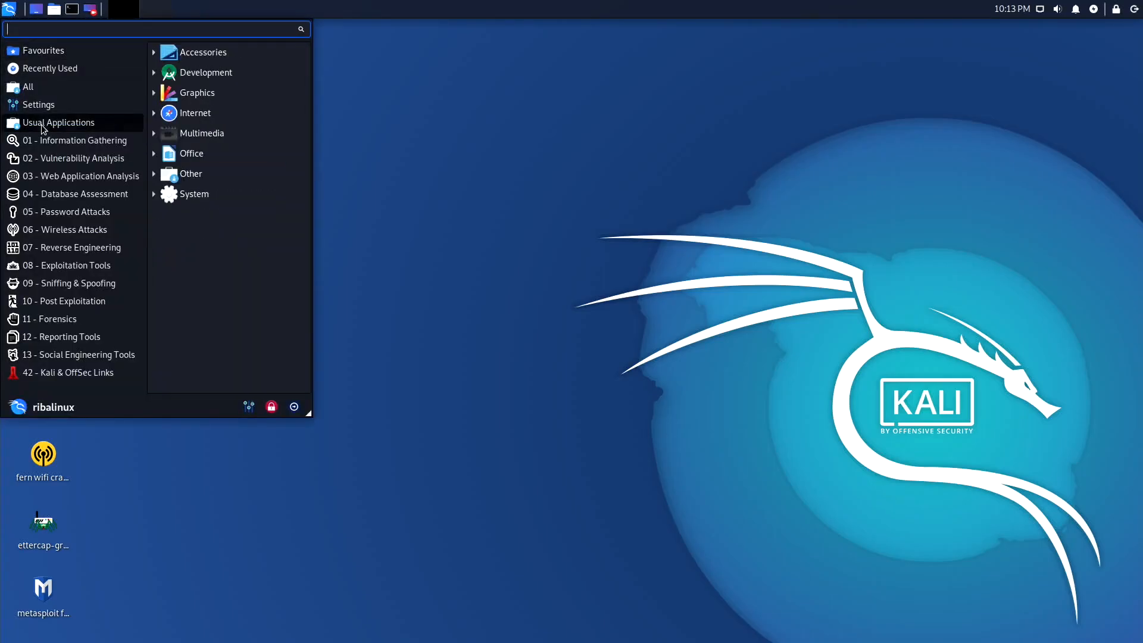
click(196, 194)
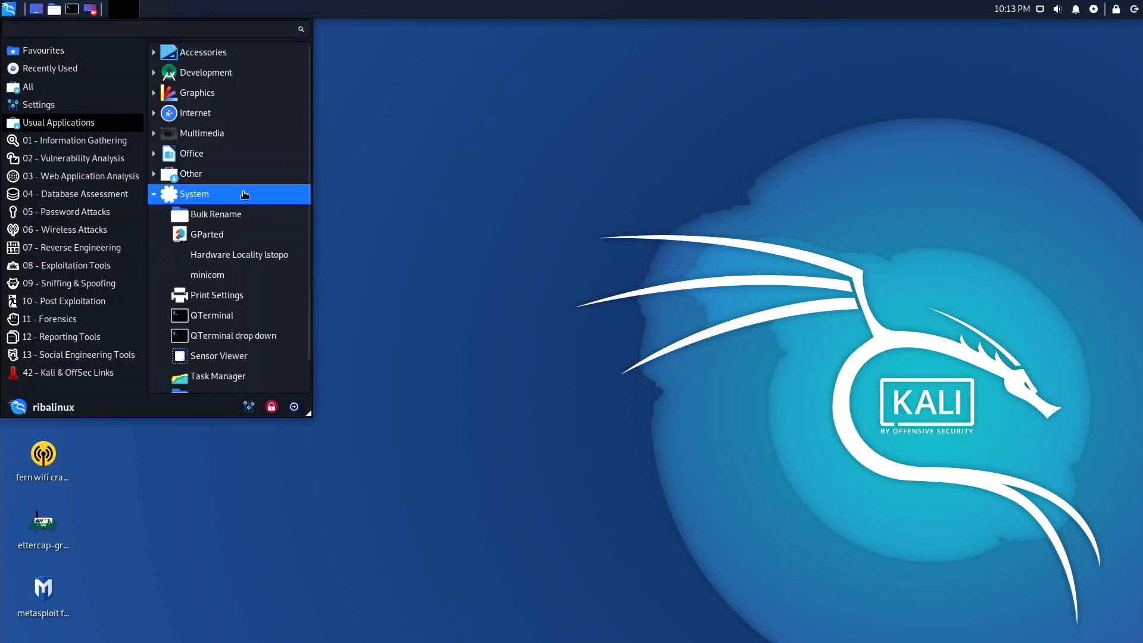
scroll(309, 231, down, 1)
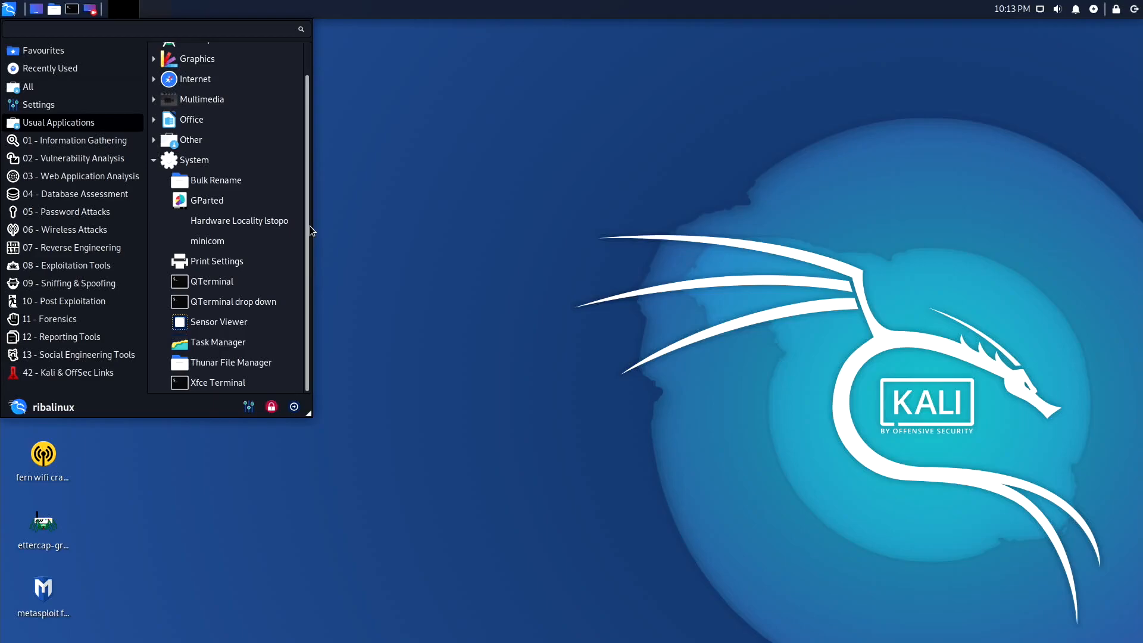
click(258, 260)
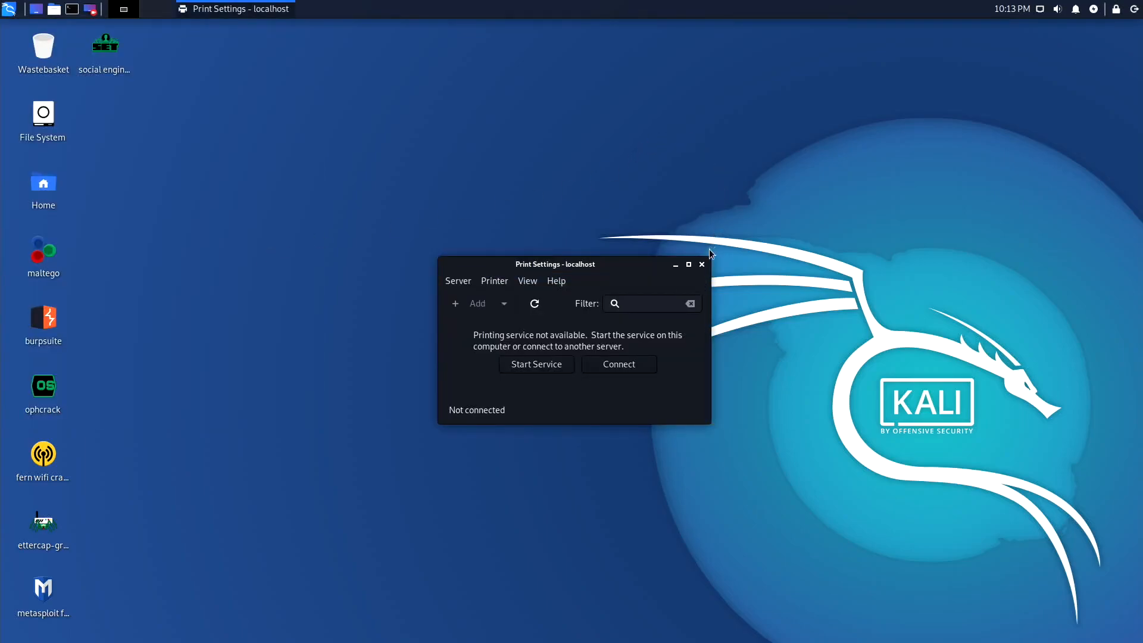
click(702, 265)
Install the mc package in a terminal with "sudo apt install mc", entering the sudo password and confirming the installation with y
click(72, 9)
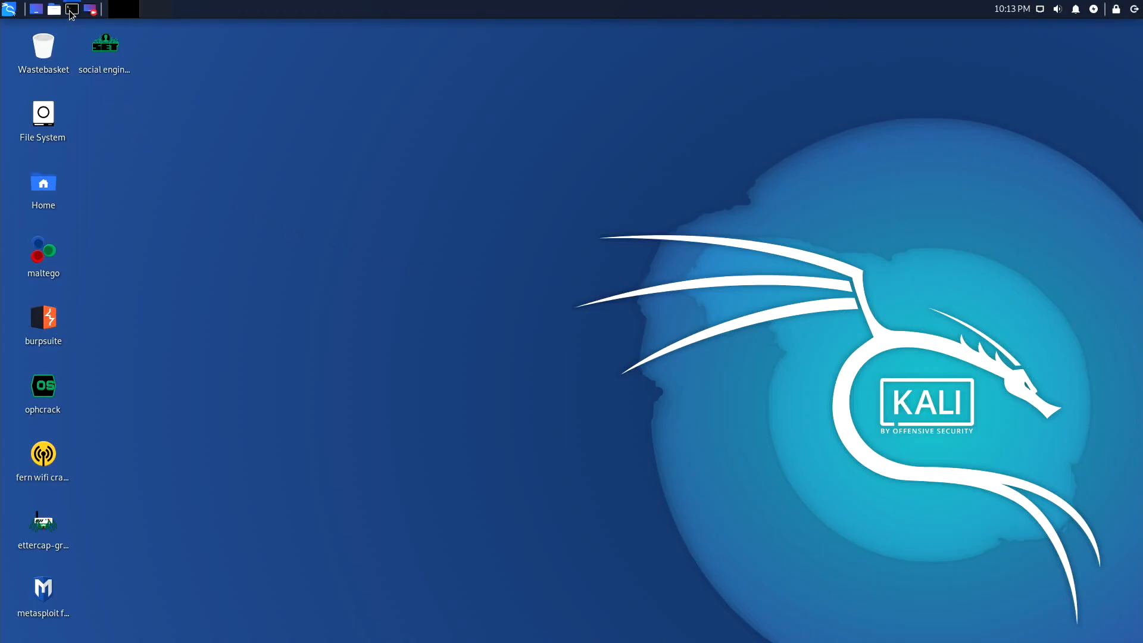
text(sudo)
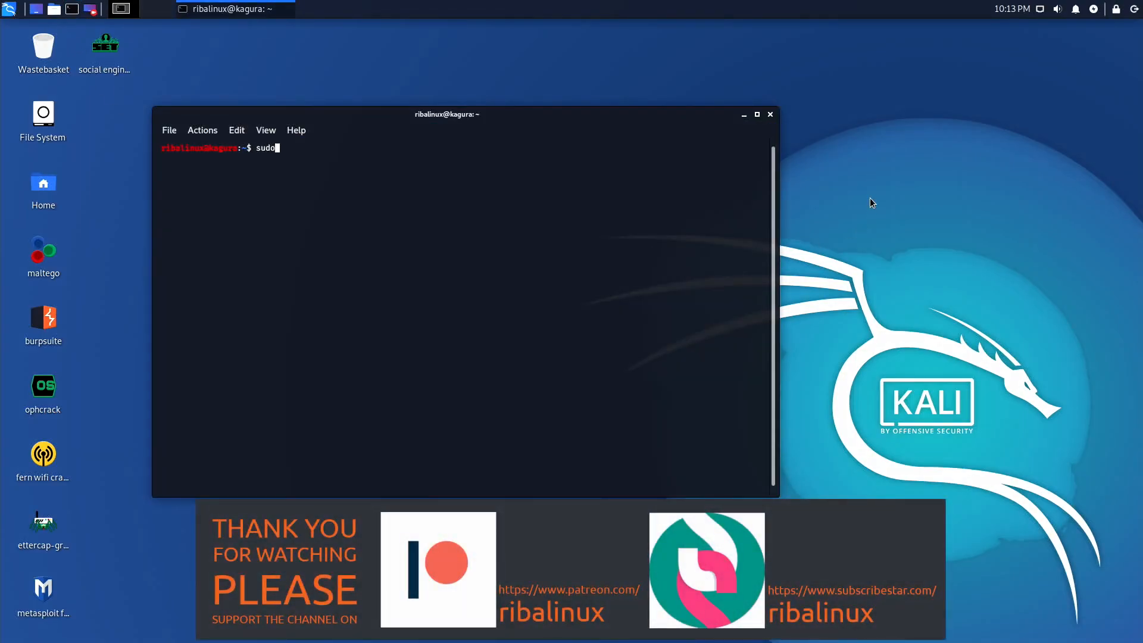
text( apt install mc)
key(Return)
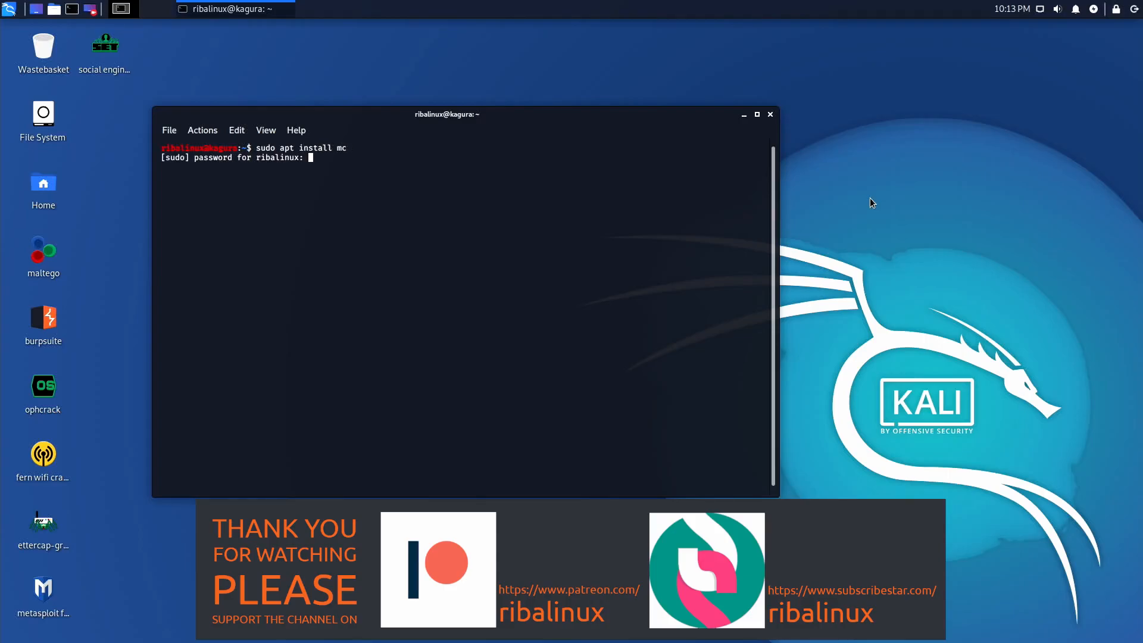
key(Return)
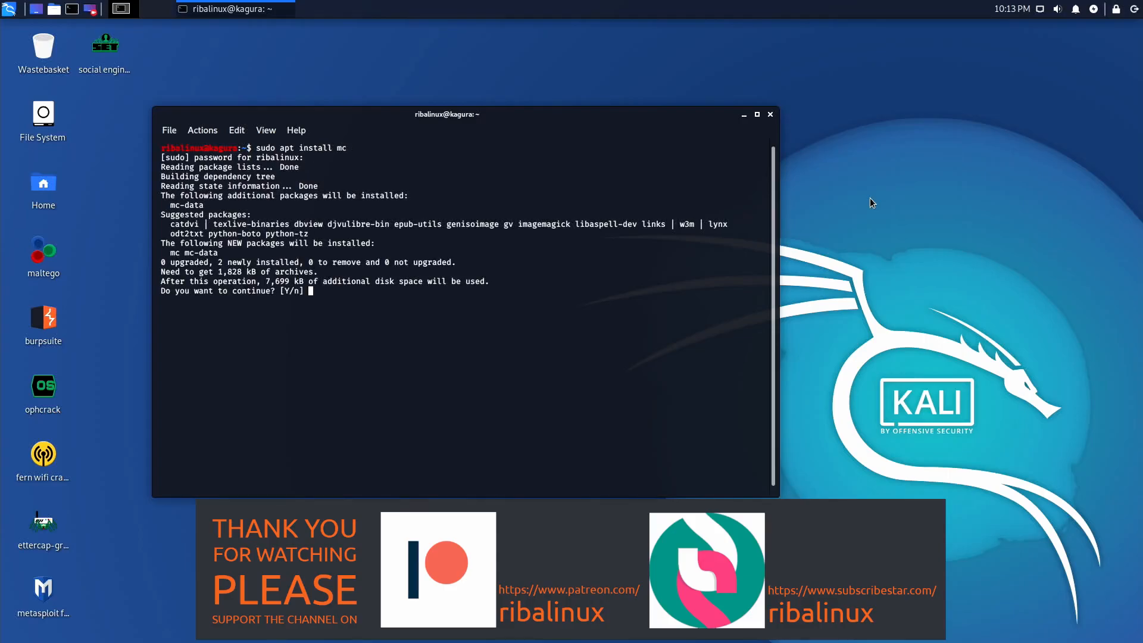
text(y)
key(Return)
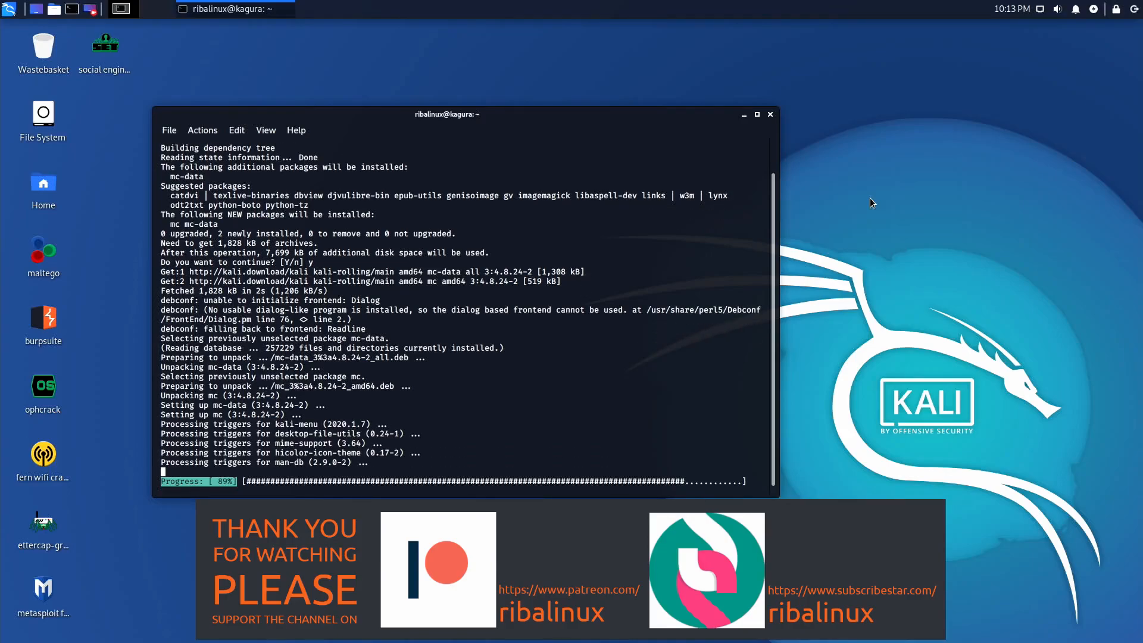
Clear the terminal and display the kernel and system information with "uname -a"
text(clear)
key(Return)
text(uname -a)
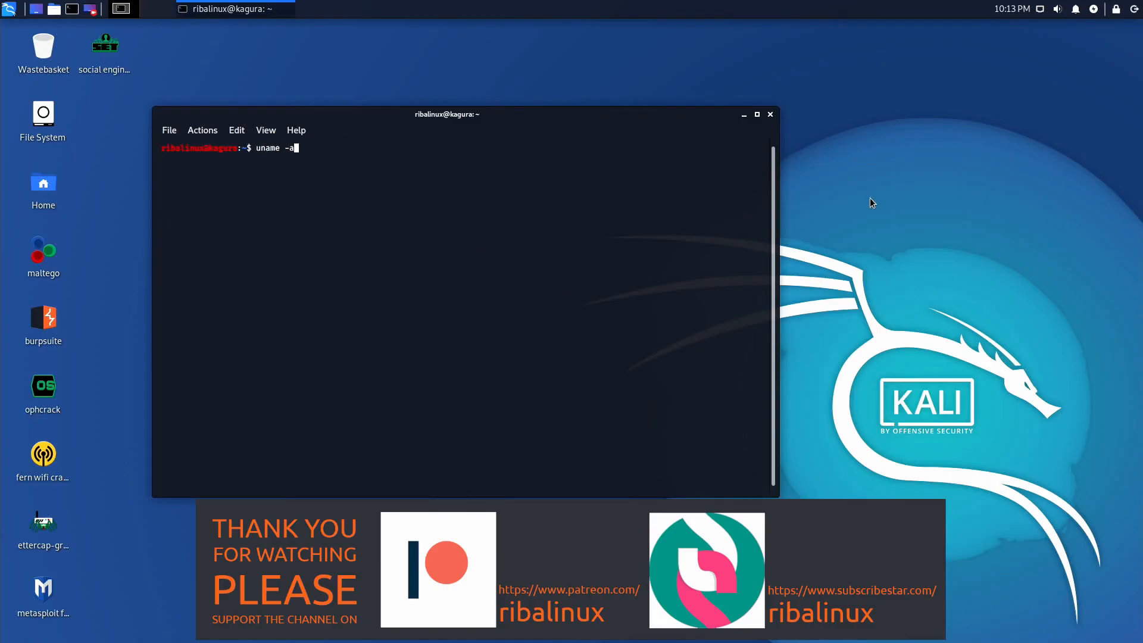
key(Return)
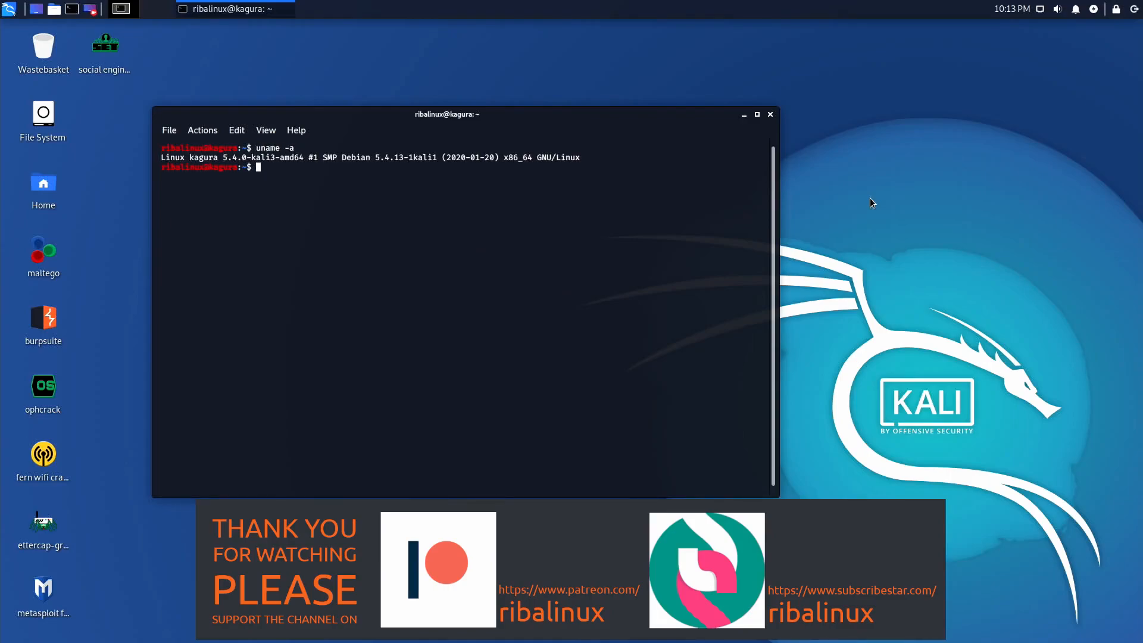